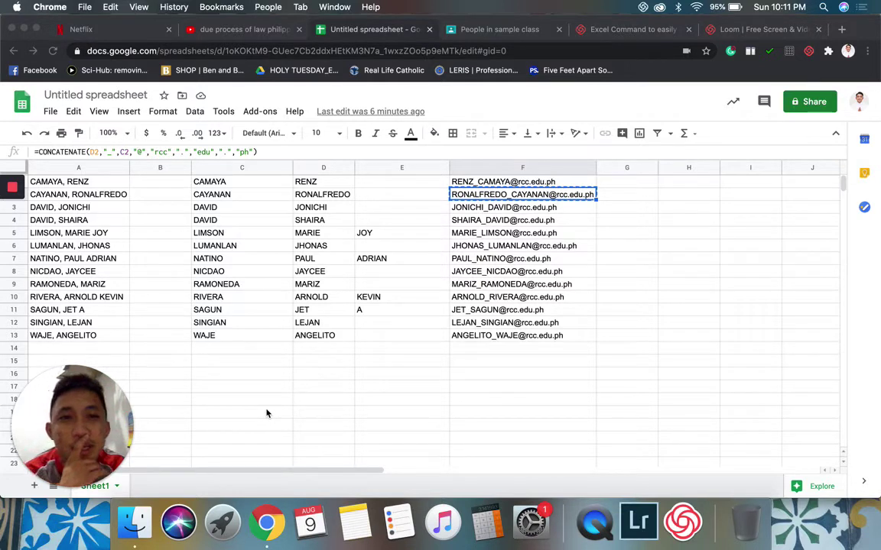
Select C1:F13, which holds the split names and generated emails.
scroll(267, 414, down, 1)
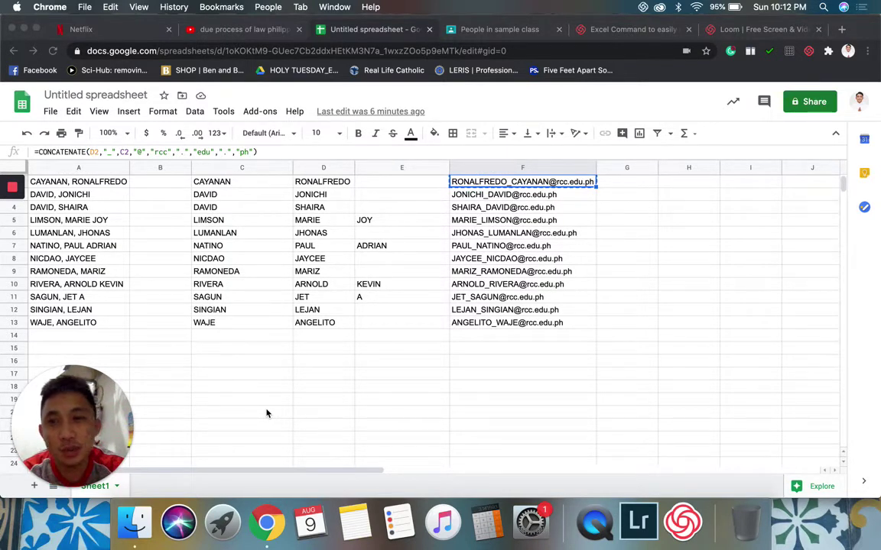
scroll(267, 414, down, 1)
scroll(267, 414, down, 1)
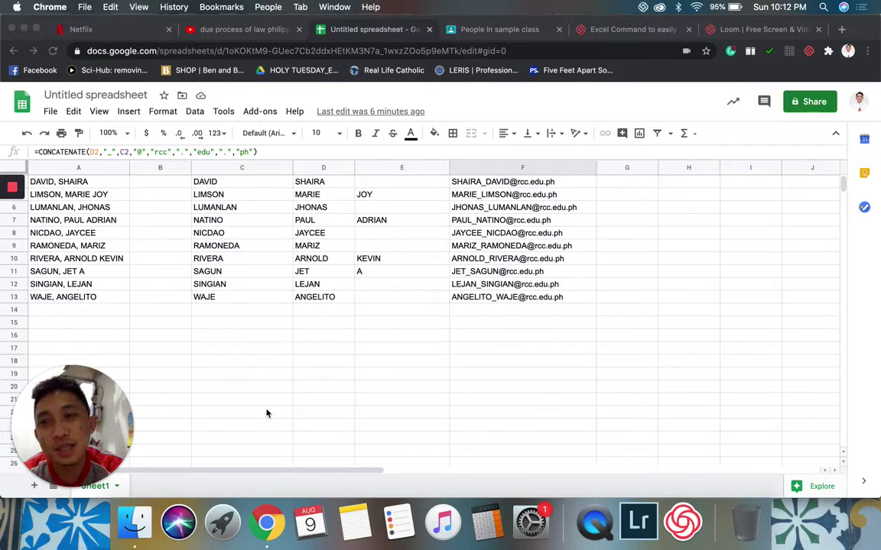
scroll(267, 413, up, 1)
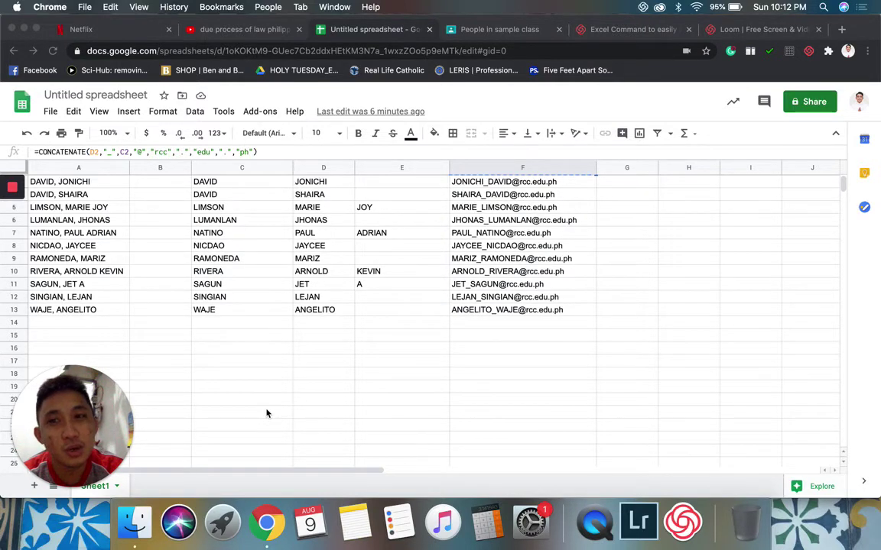
scroll(267, 414, up, 2)
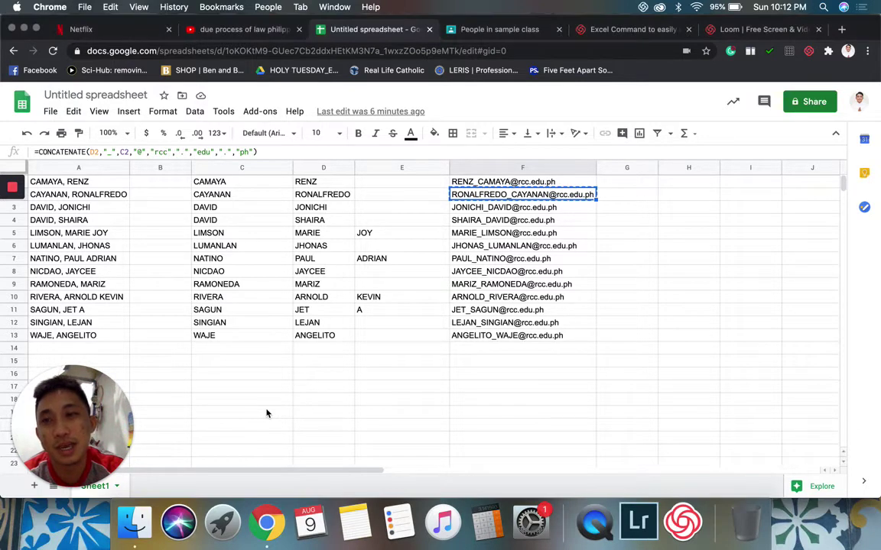
click(262, 412)
drag(227, 183, 510, 344)
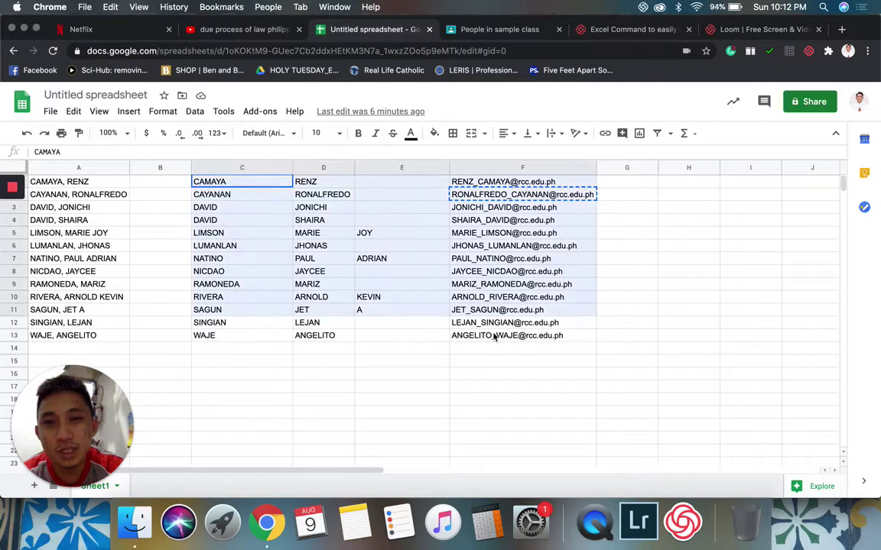
Clear C1:F13, then sort the sheet A→Z by the names in column A.
key(Delete)
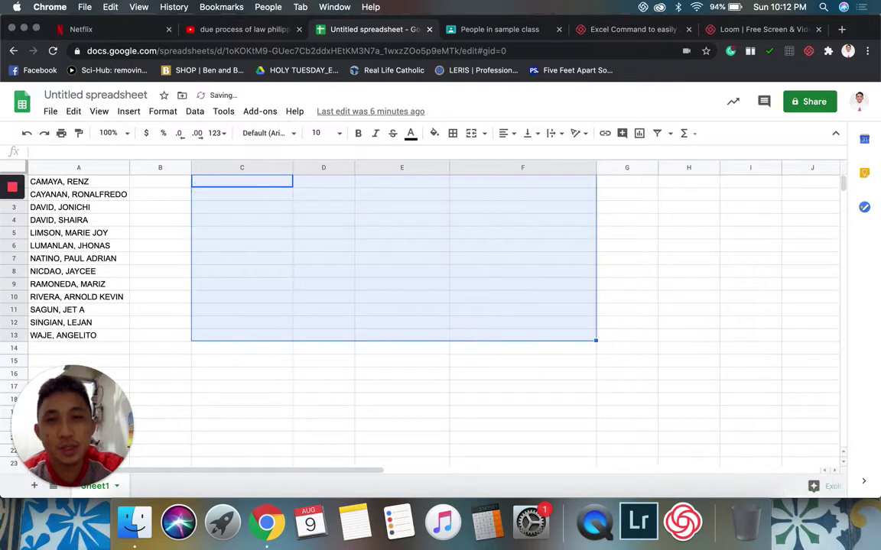
click(291, 337)
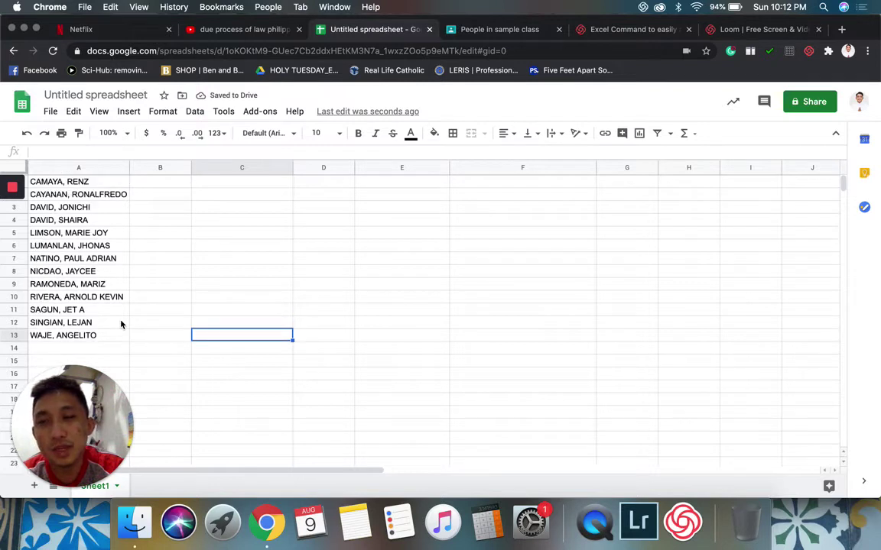
drag(79, 182, 87, 336)
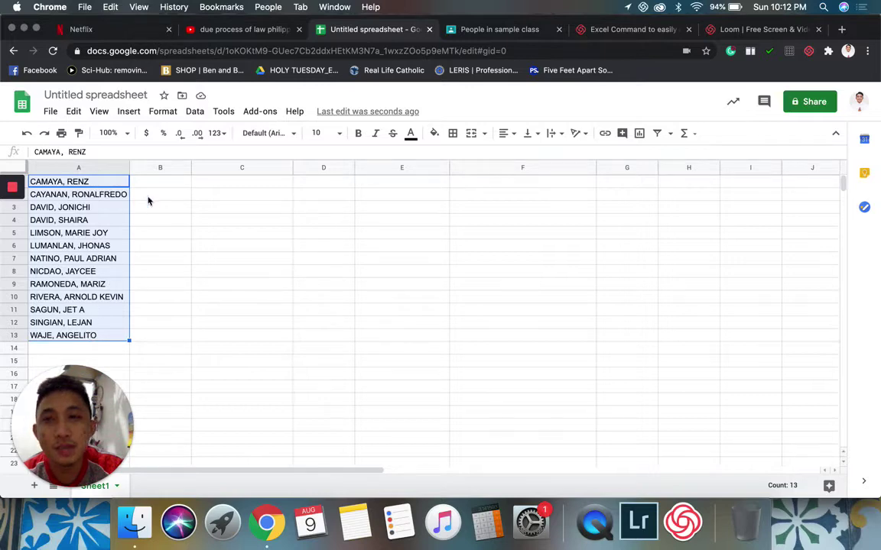
click(196, 111)
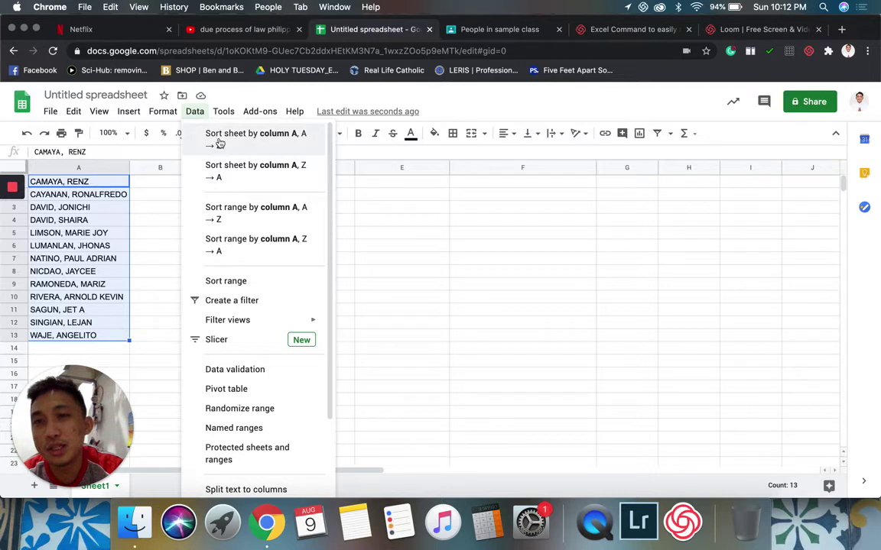
click(220, 143)
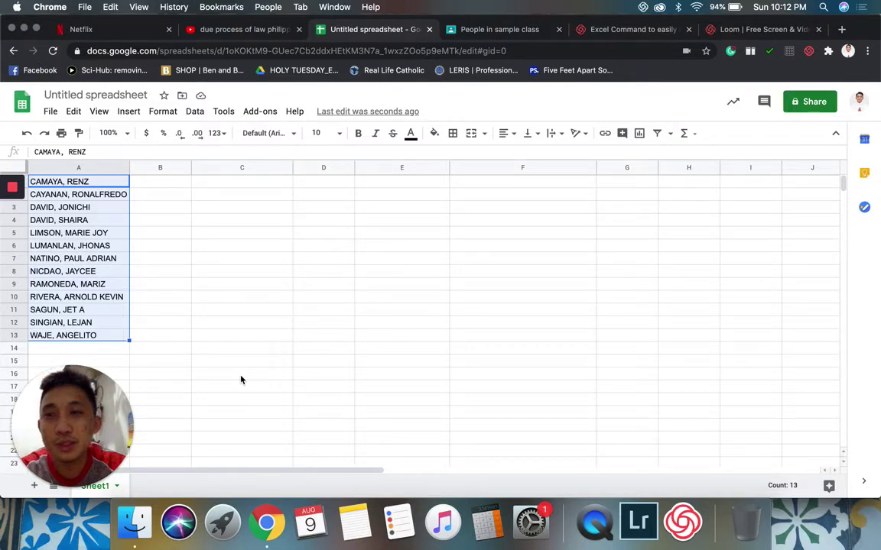
Copy the thirteen names into C1:C13 and select the pasted range.
key(super+c)
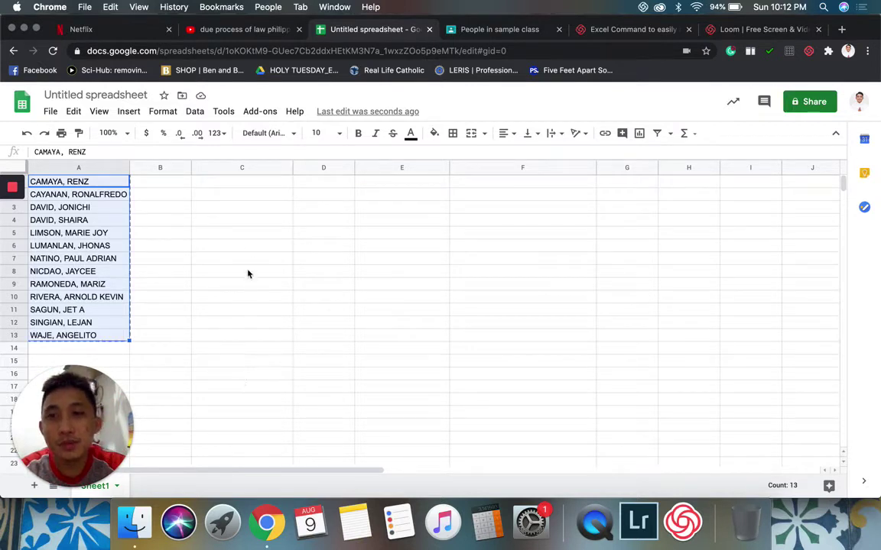
click(262, 181)
key(super+v)
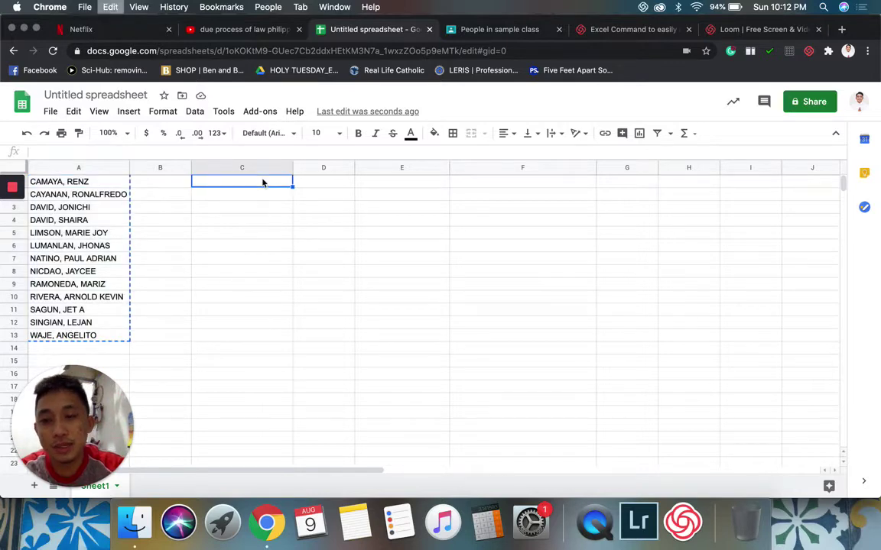
click(428, 301)
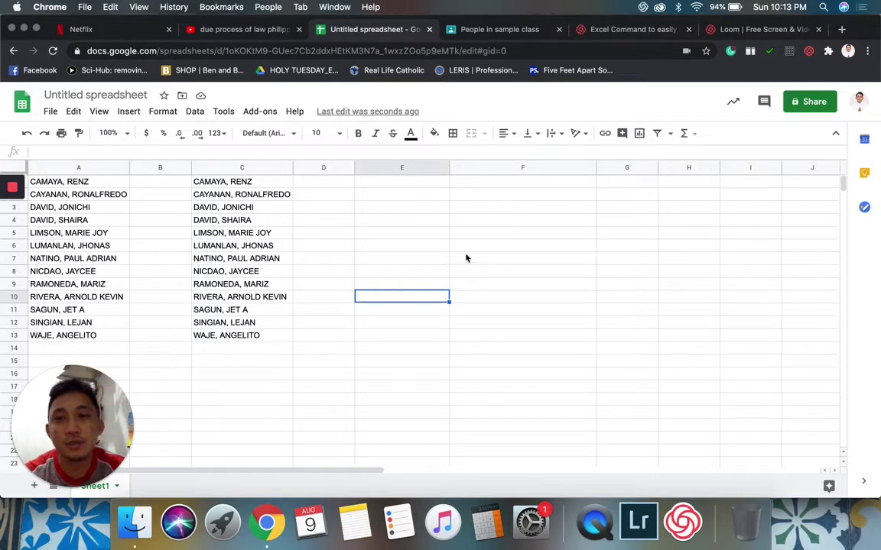
click(432, 259)
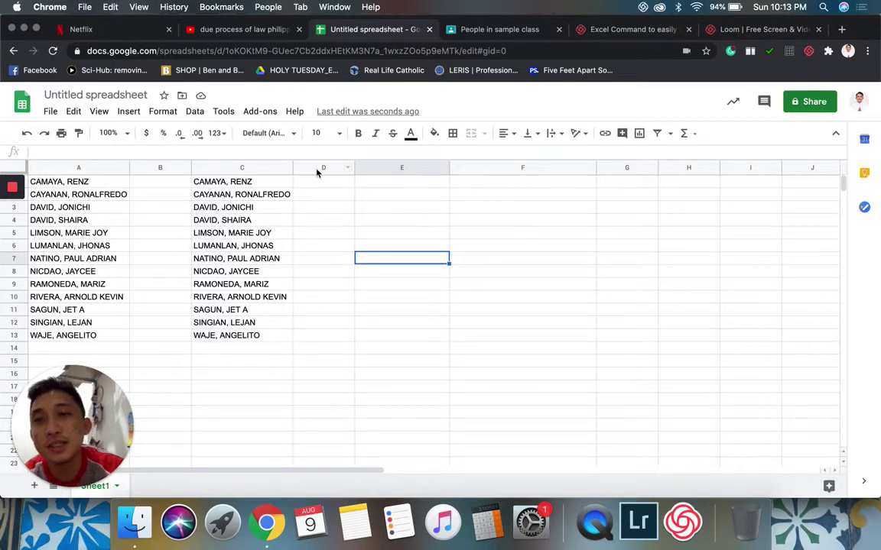
click(245, 180)
shift+click(266, 327)
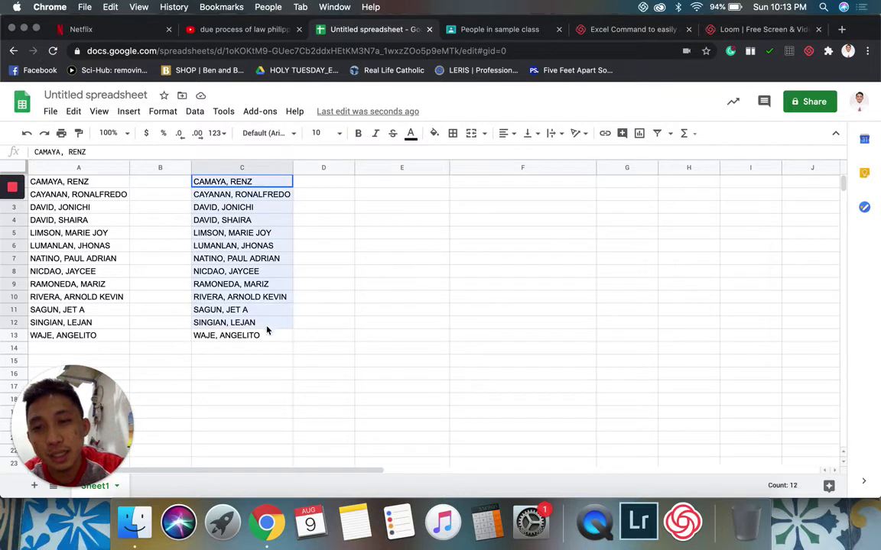
drag(267, 332, 268, 334)
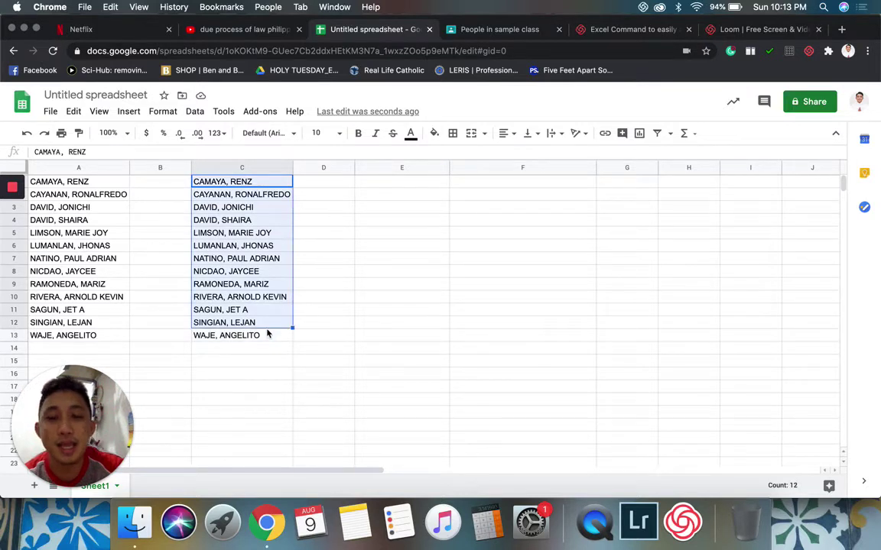
shift+click(266, 334)
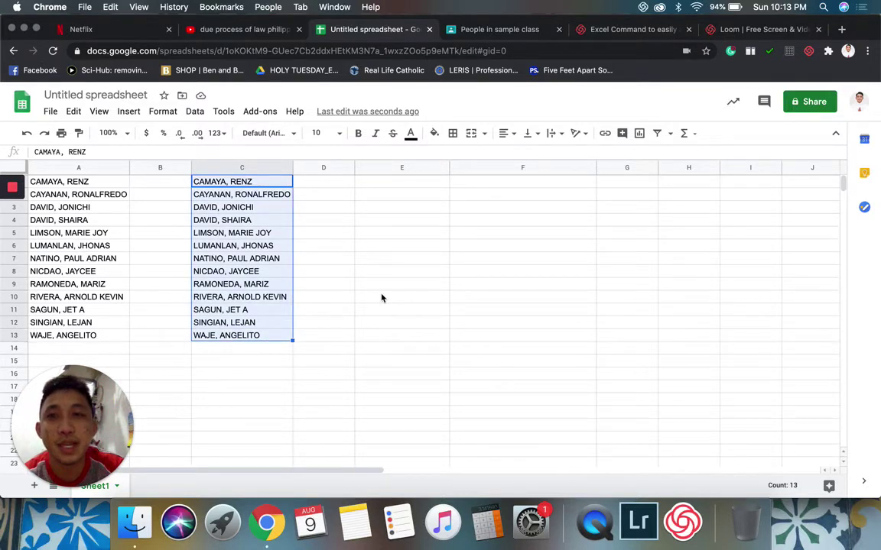
Split C1:C13 at the comma into surnames in column C and first names in column D.
click(195, 112)
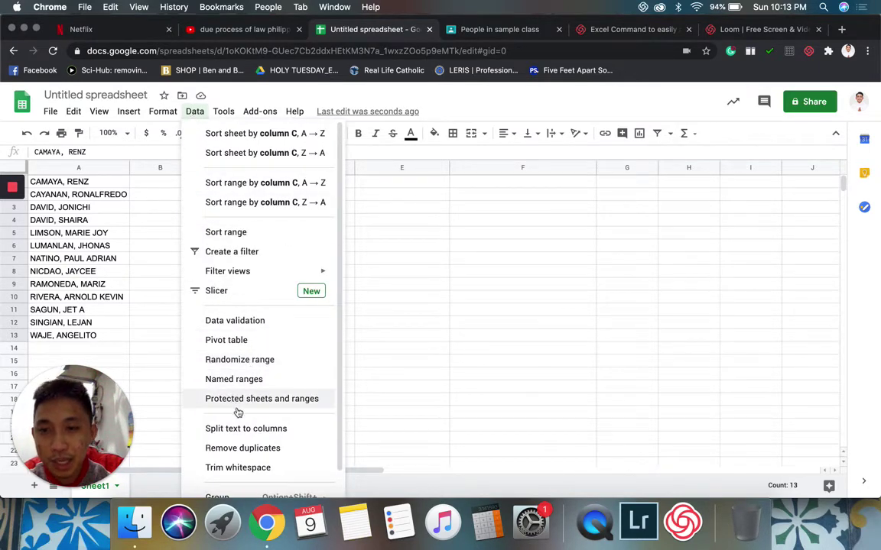
scroll(239, 413, down, 1)
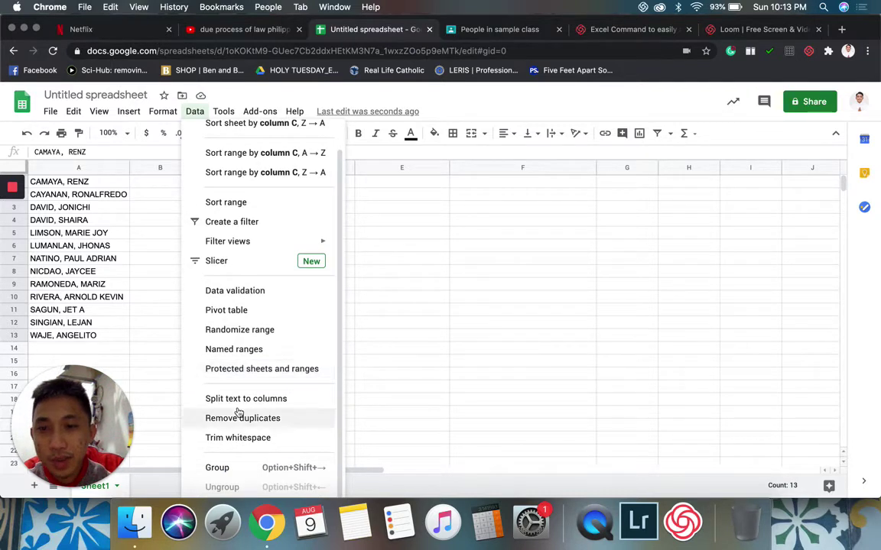
click(276, 404)
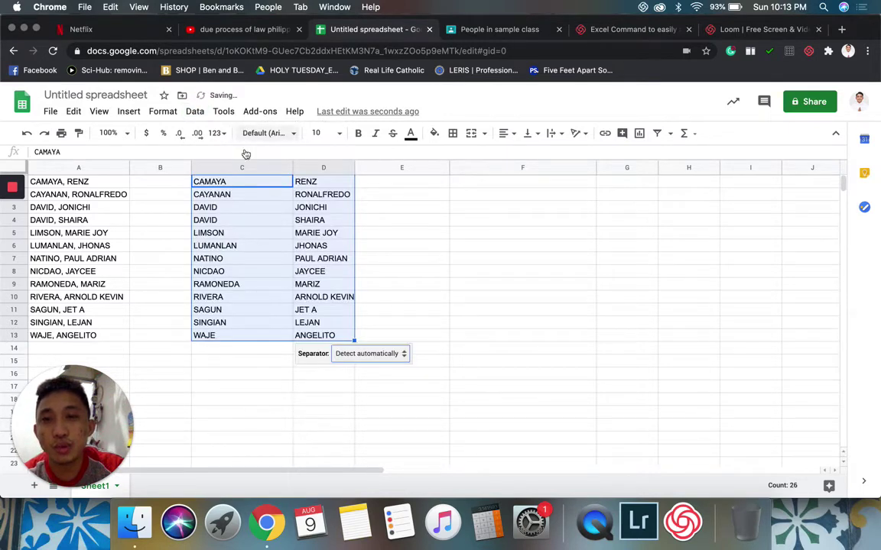
click(409, 247)
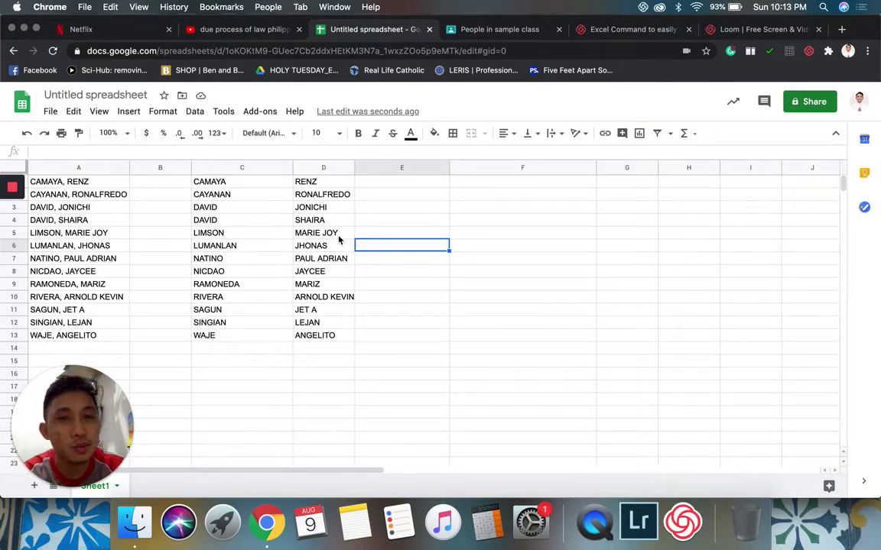
Split the column D first names on Space so second given names spill into column E.
drag(329, 184, 330, 338)
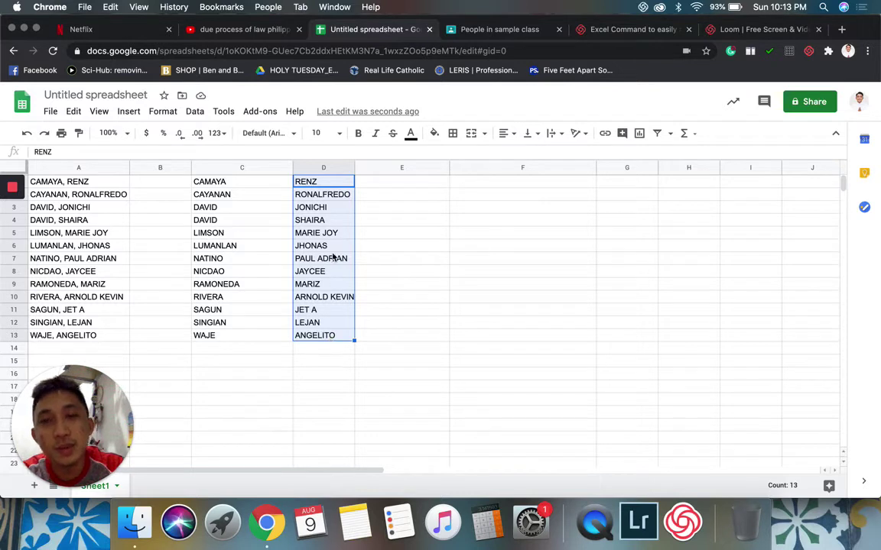
click(197, 115)
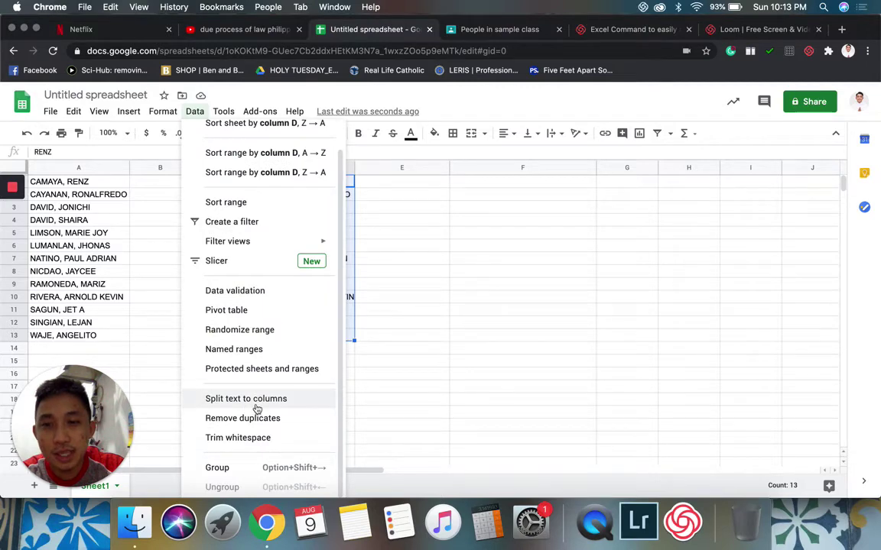
click(257, 406)
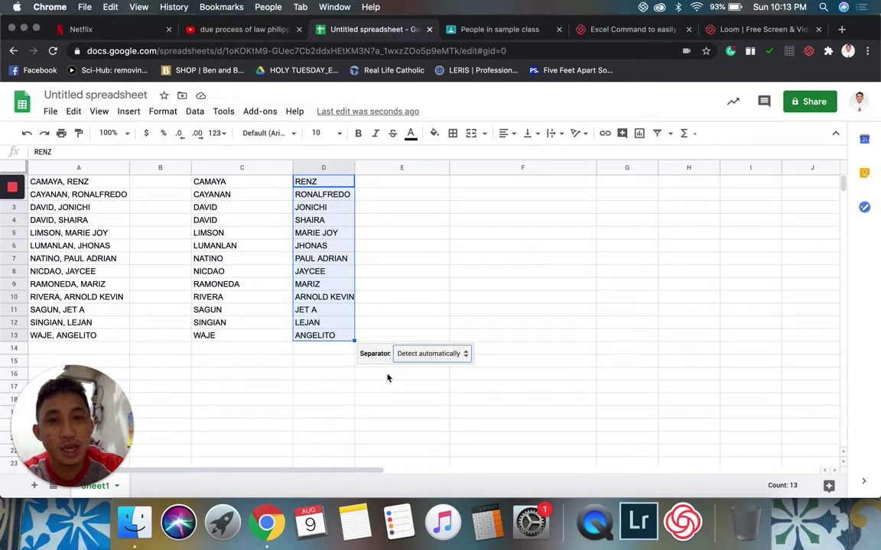
click(409, 354)
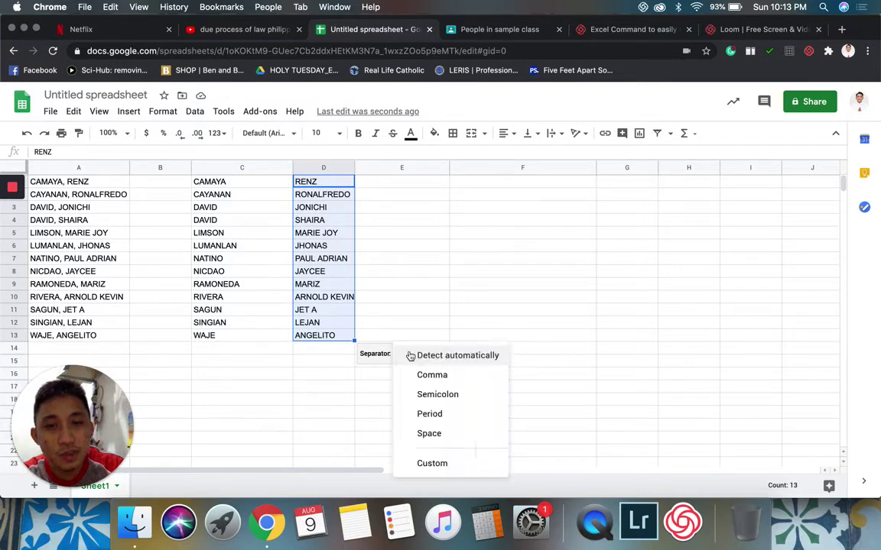
click(433, 433)
click(498, 427)
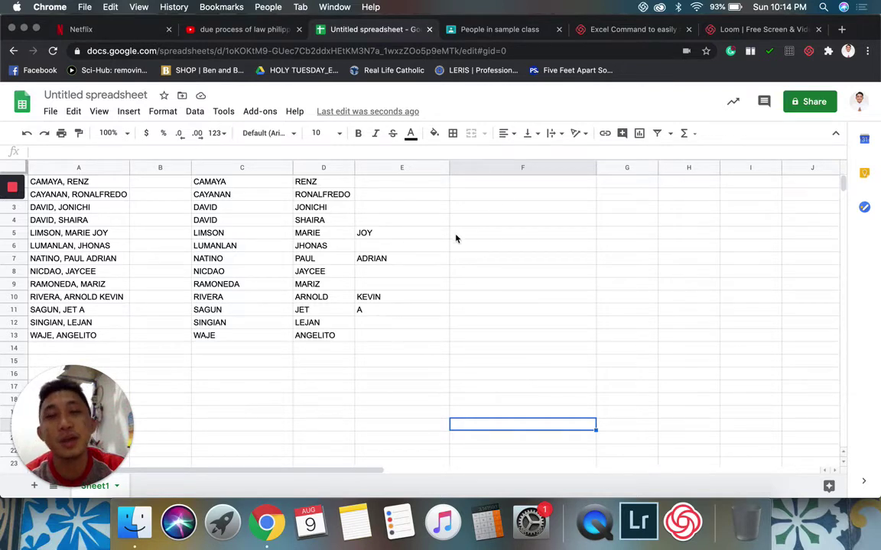
Start a CONCATENATE formula in cell F1 using =conca autocomplete.
click(538, 182)
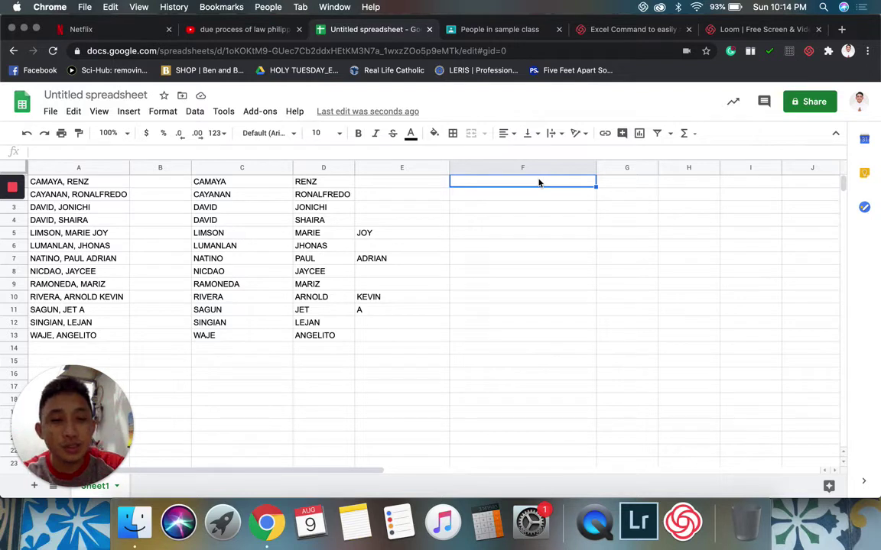
text(=)
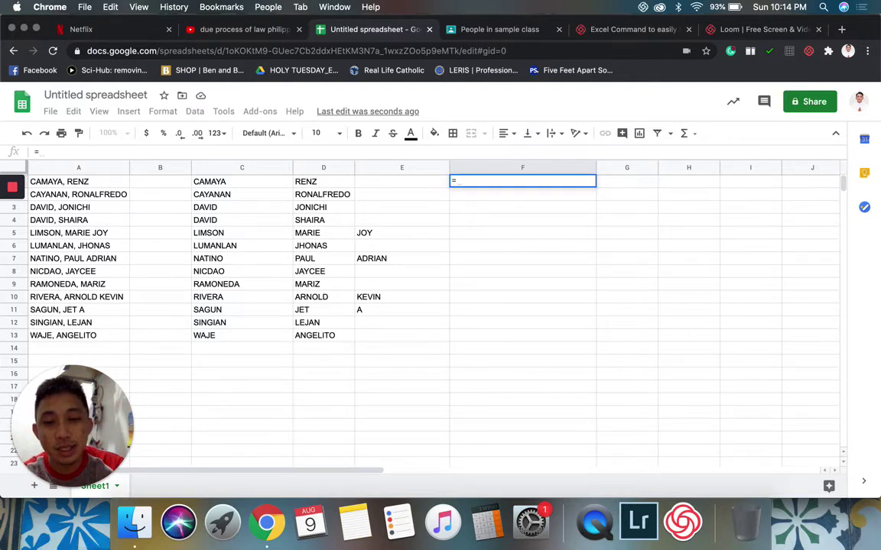
text(conc)
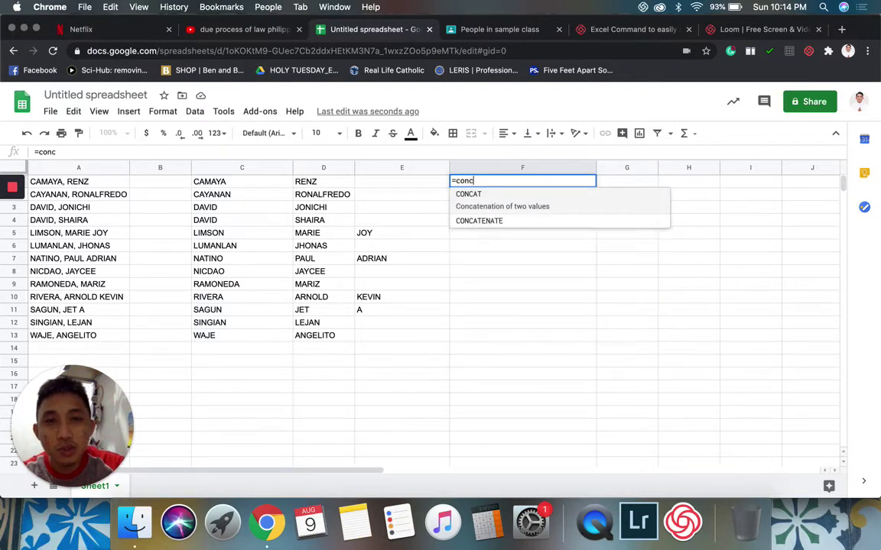
text(a)
key(Down)
key(Up)
key(Down)
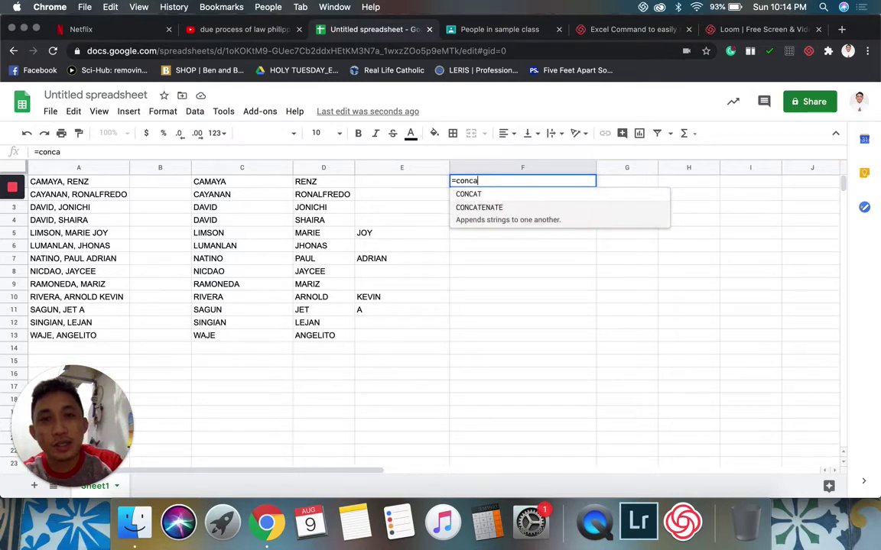
key(Tab)
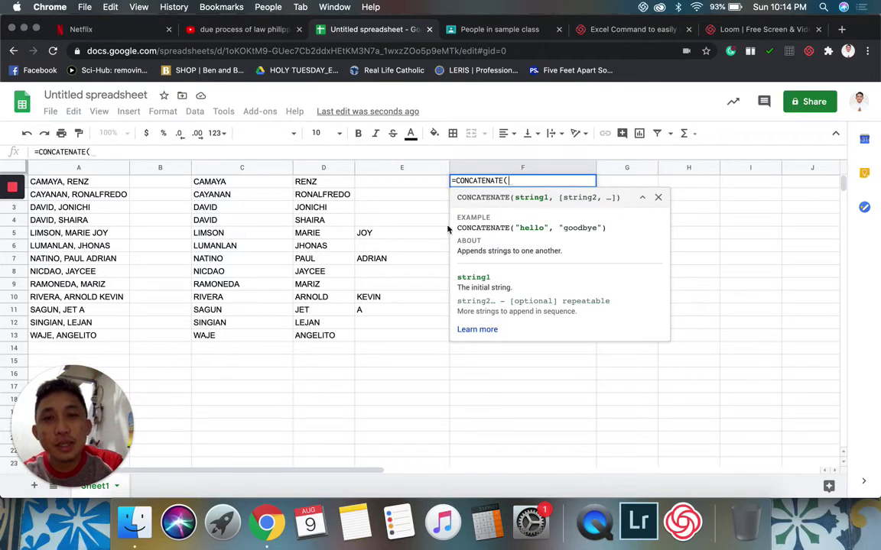
Add arguments D1, "_", C1, "@", "rcc", ".", "edu", ".", "ph" to the formula.
click(334, 185)
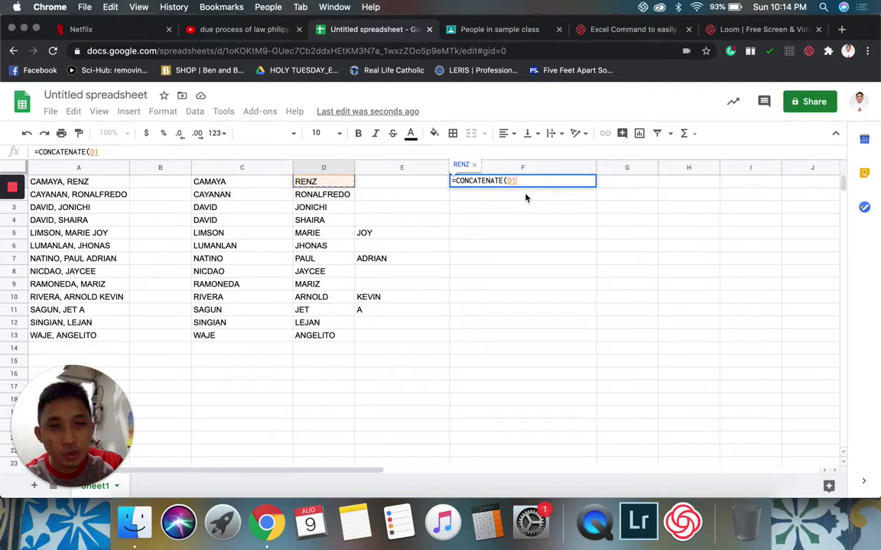
text(,")
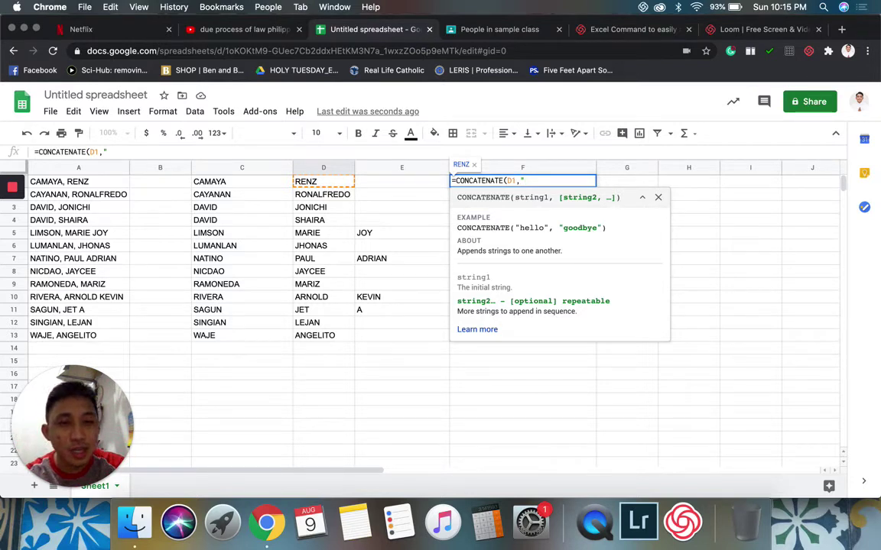
text(_")
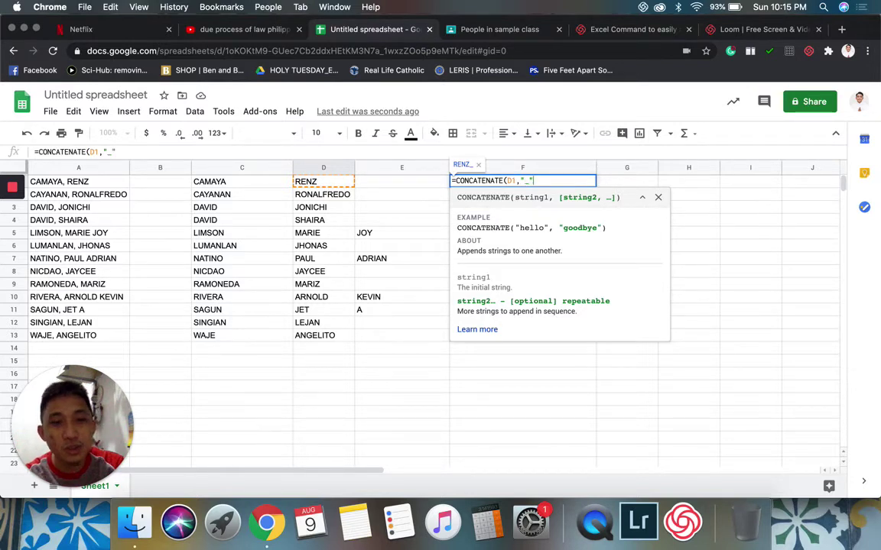
text(,)
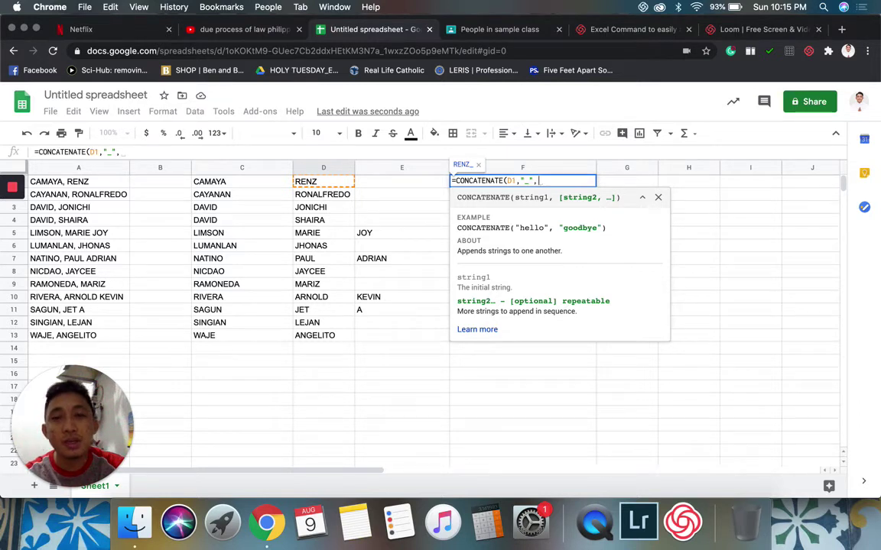
click(227, 182)
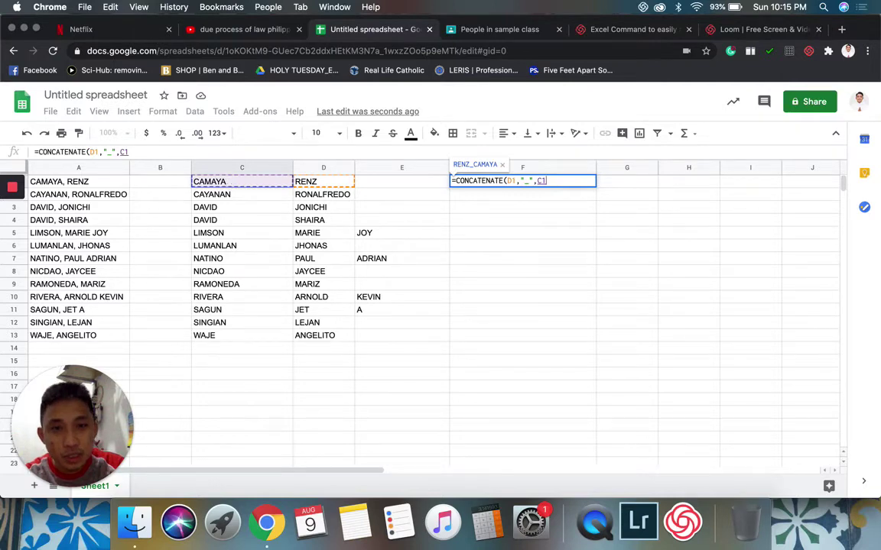
text(,")
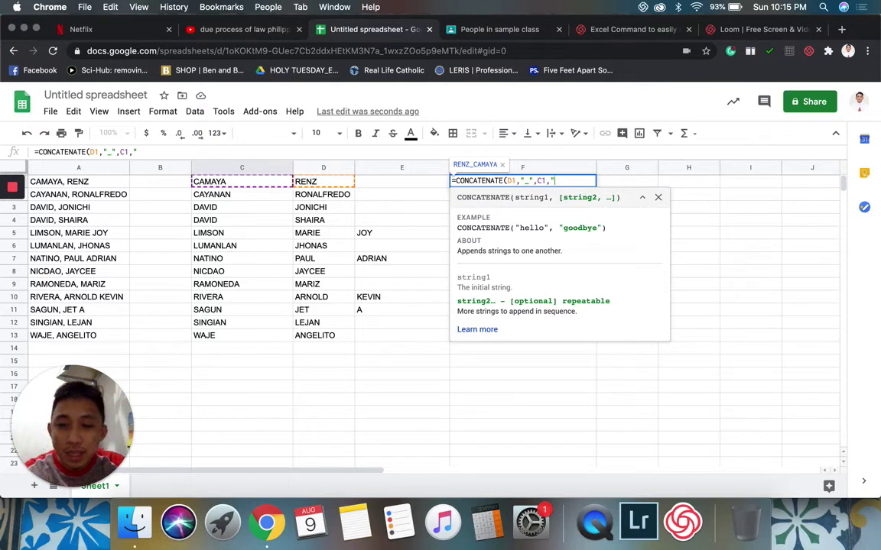
text(@)
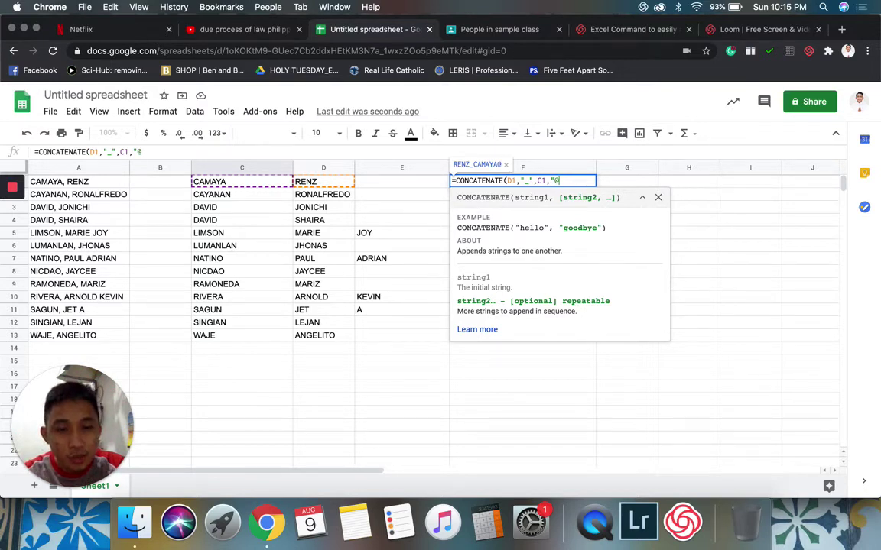
text(")
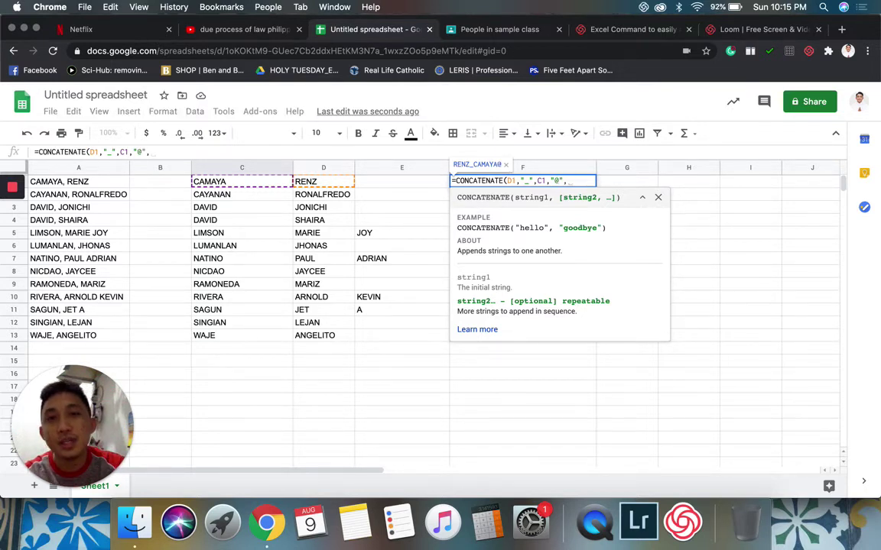
text(,)
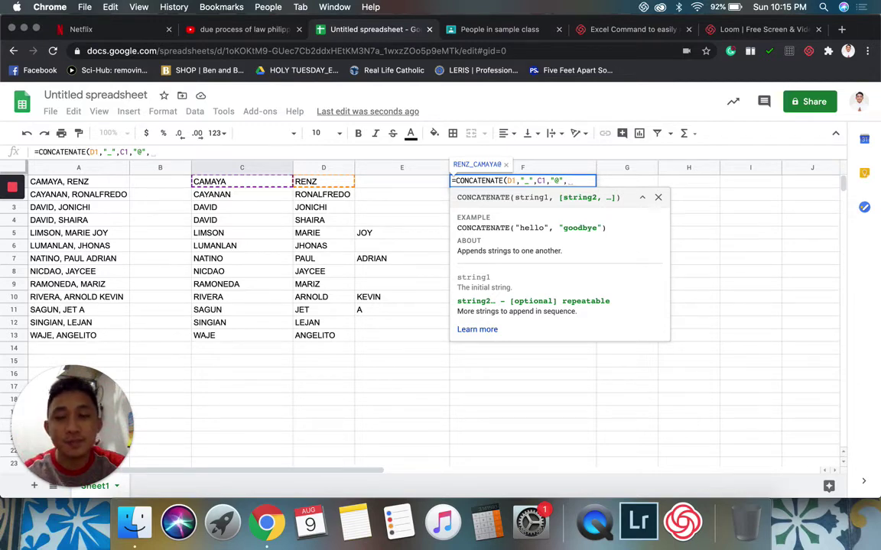
text(rcc)
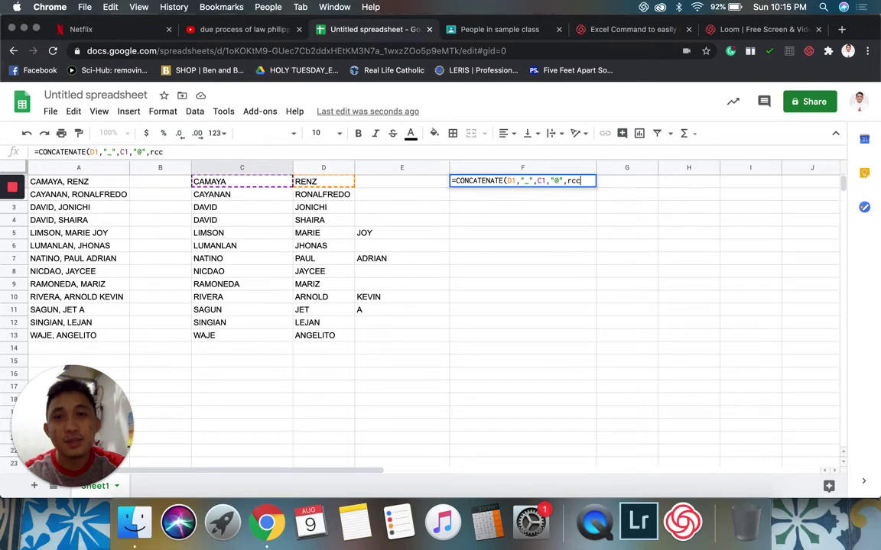
key(BackSpace)
key(BackSpace)
key(BackSpace)
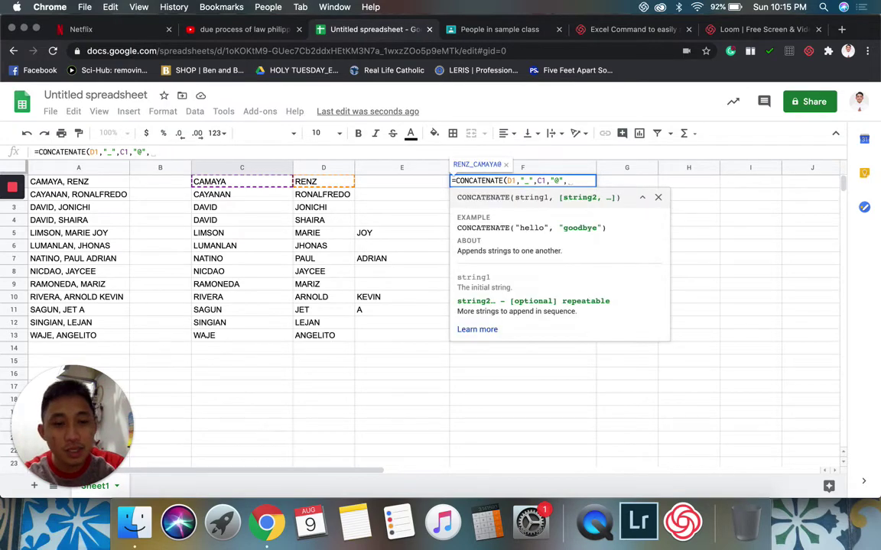
text("rc)
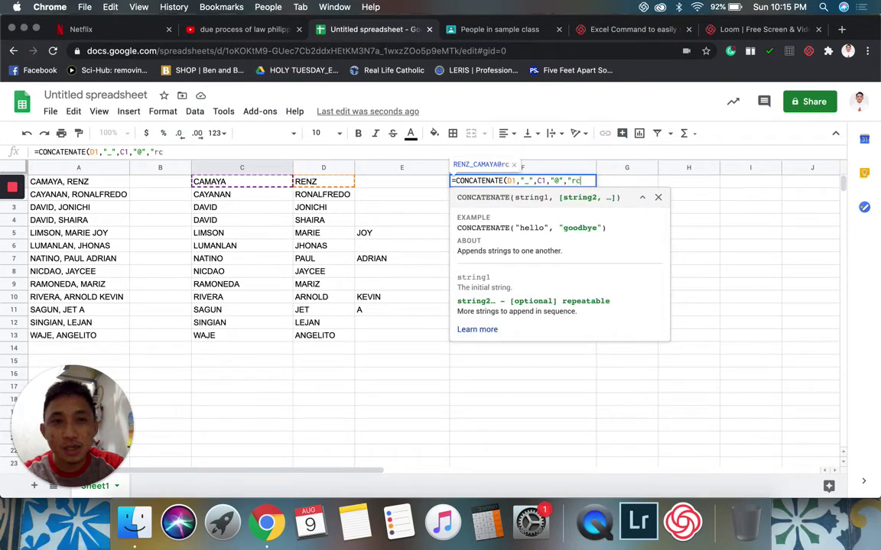
text(c)
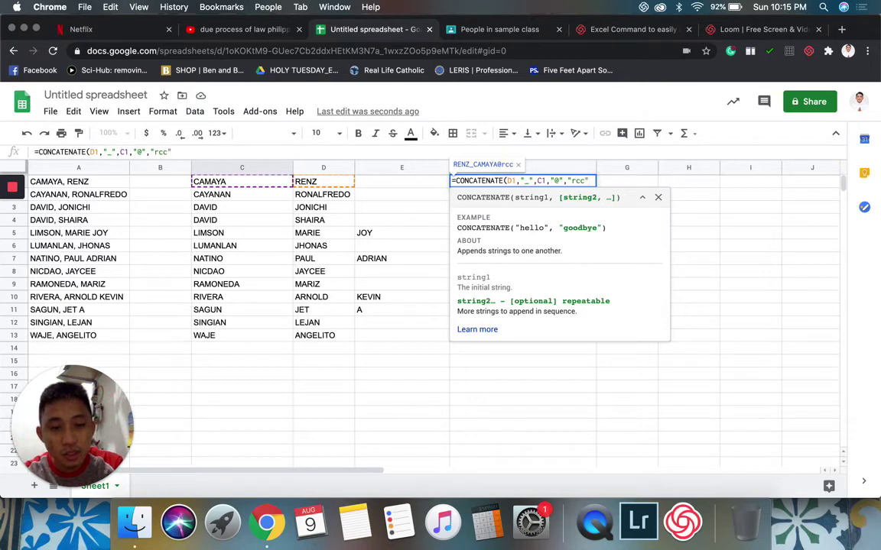
text(",)
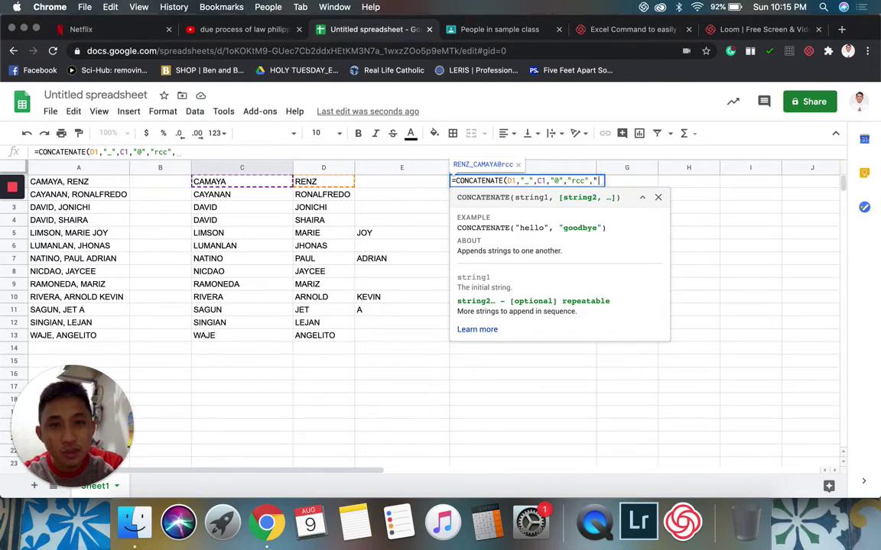
text(".)
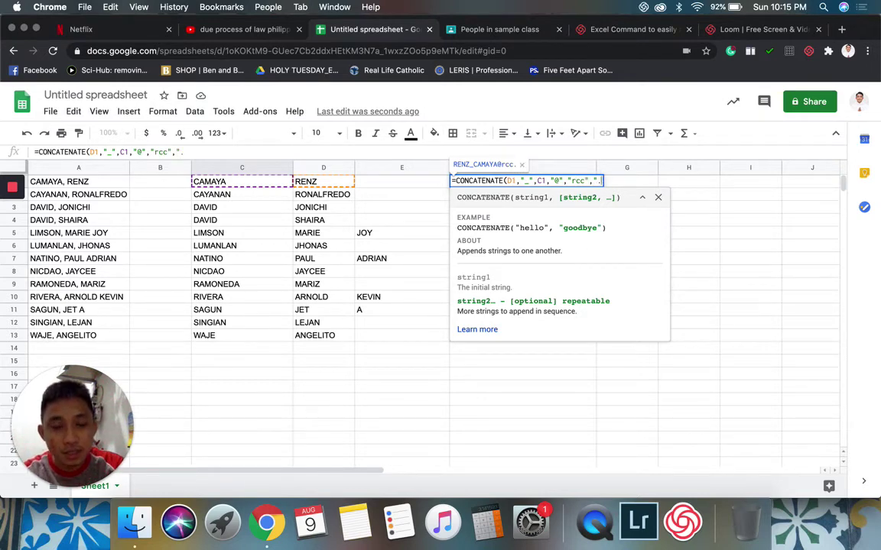
text(",)
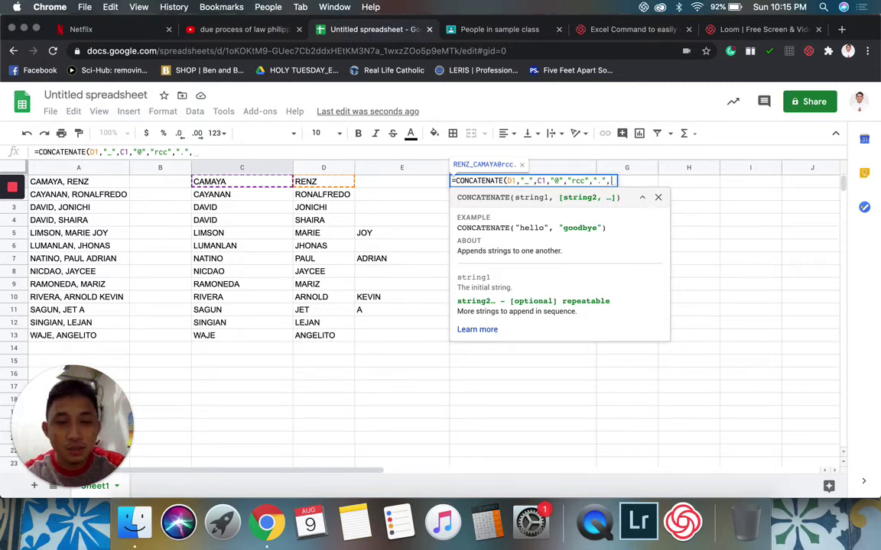
text("e)
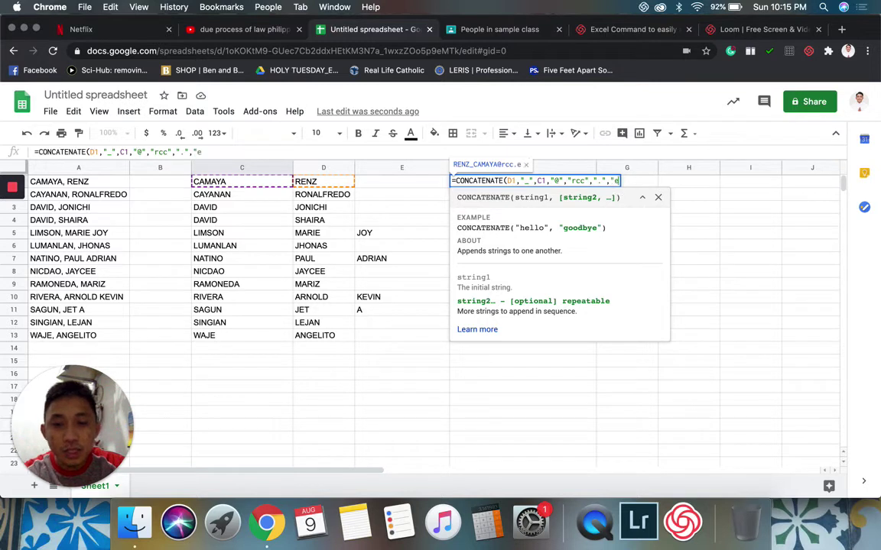
text(du)
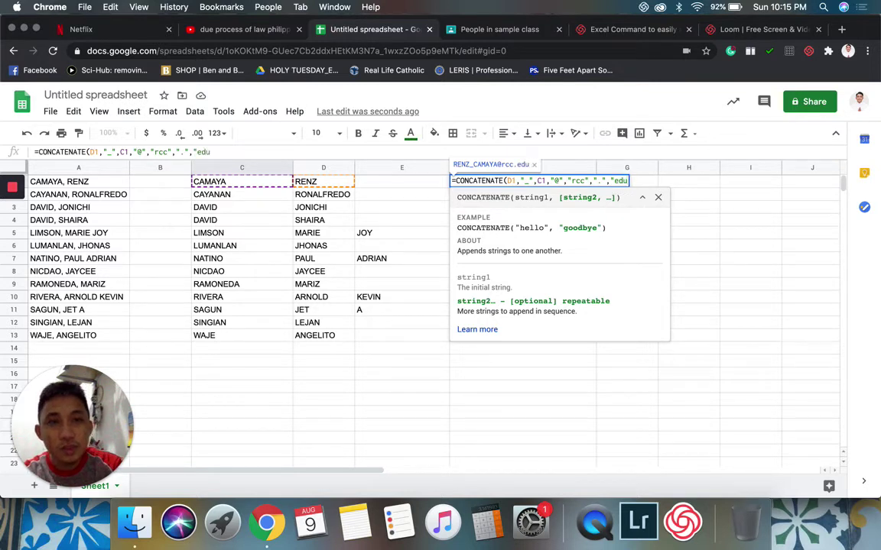
text(")
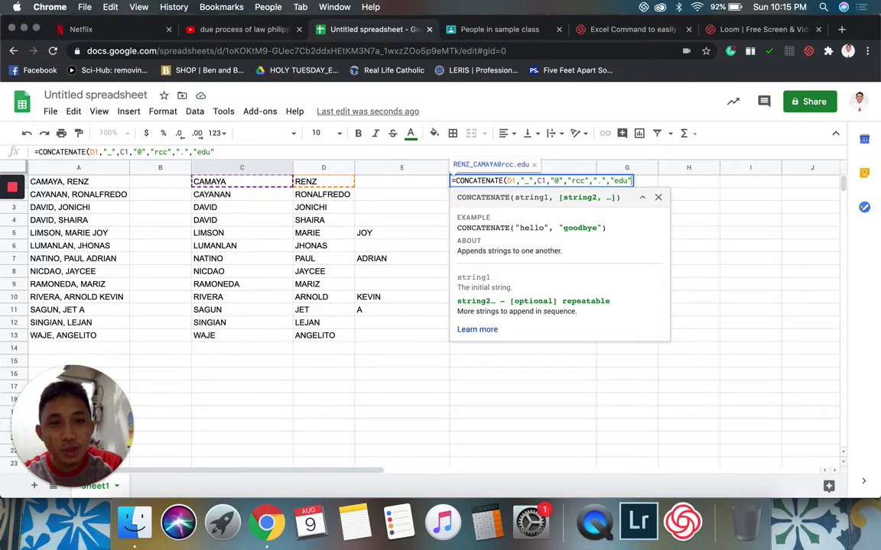
text(,)
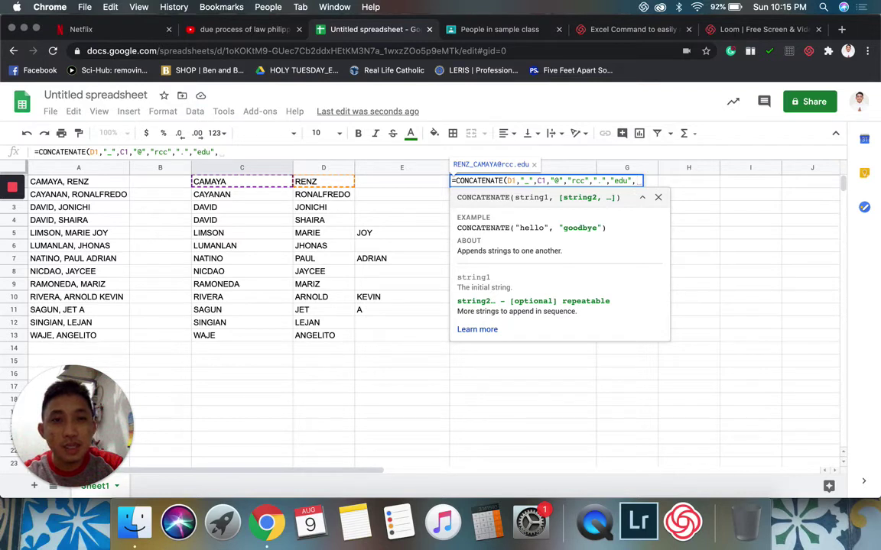
text(")
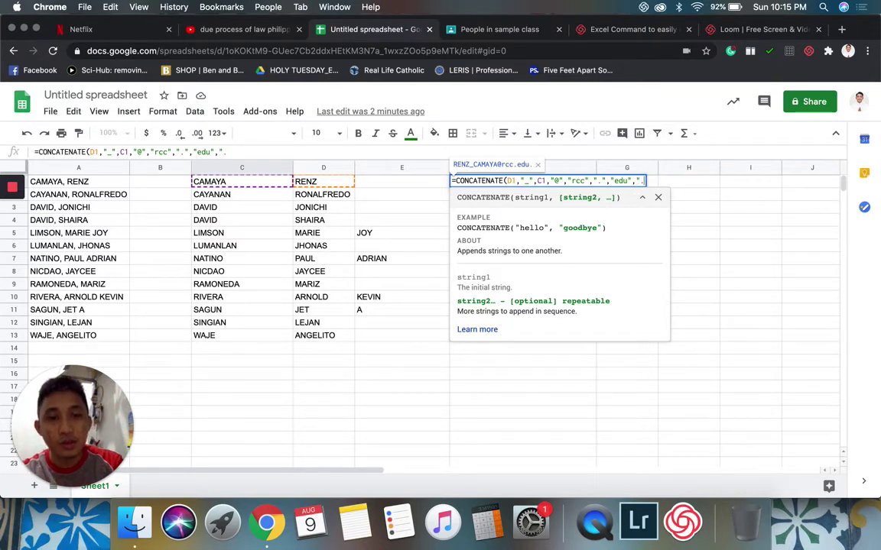
text(.")
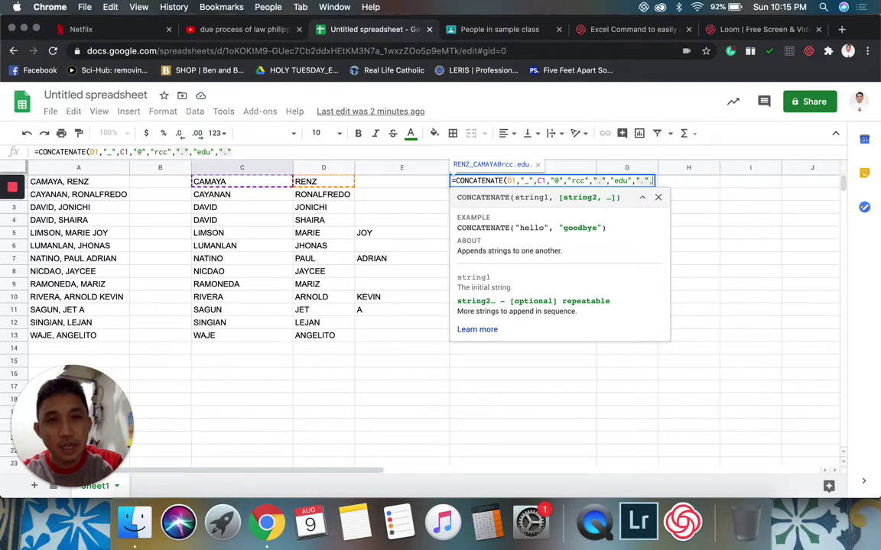
text(,)
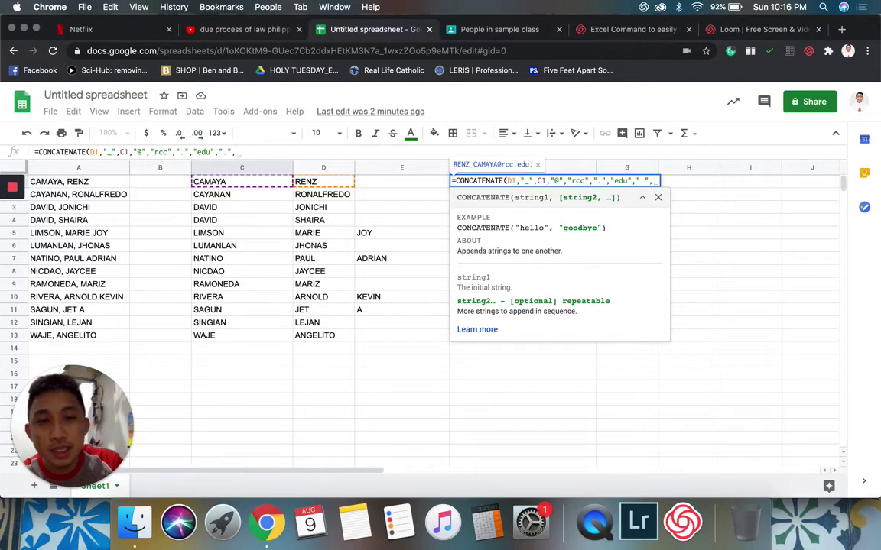
text(")
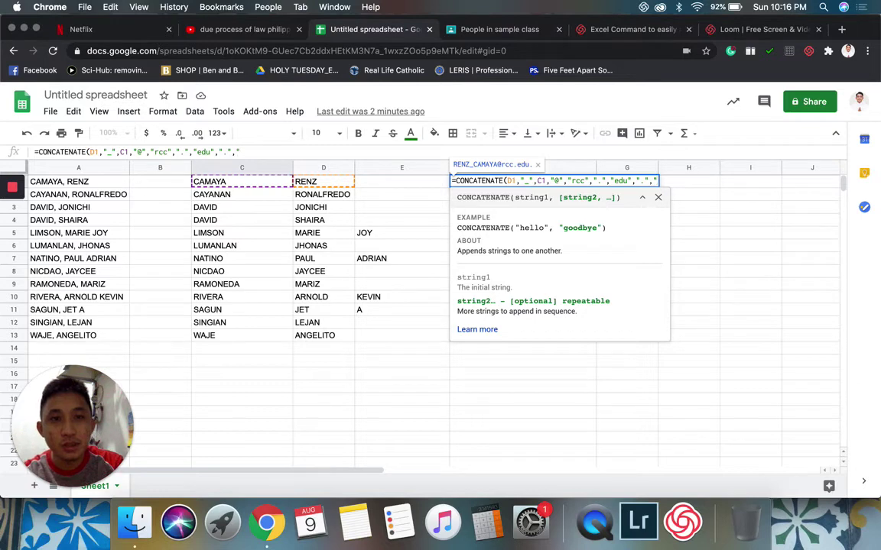
text(ph)
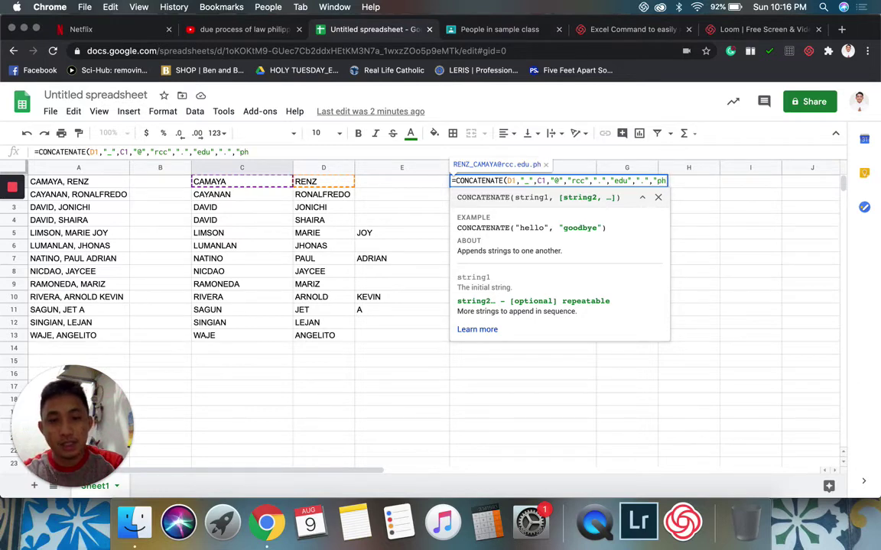
text(")
Commit the F1 formula, fill it down to F13, then switch to the Classroom People page.
key(Return)
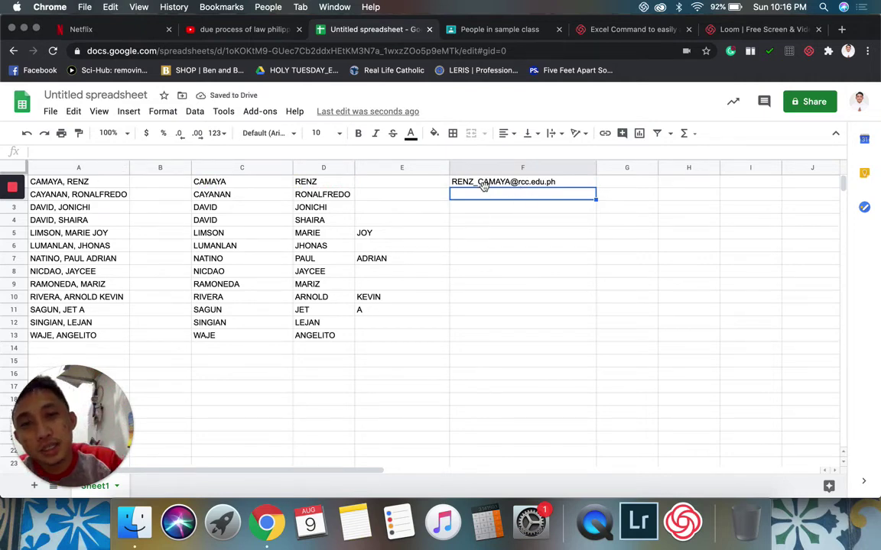
click(509, 185)
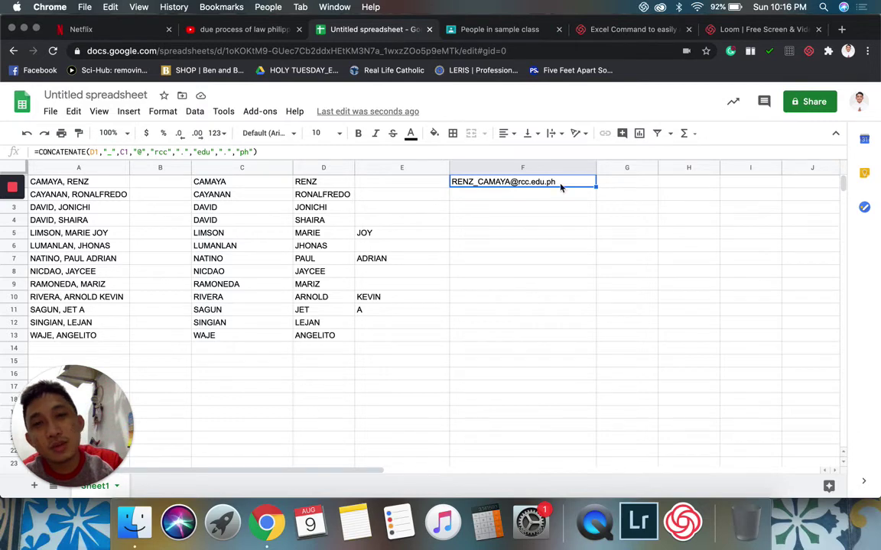
drag(595, 186, 577, 336)
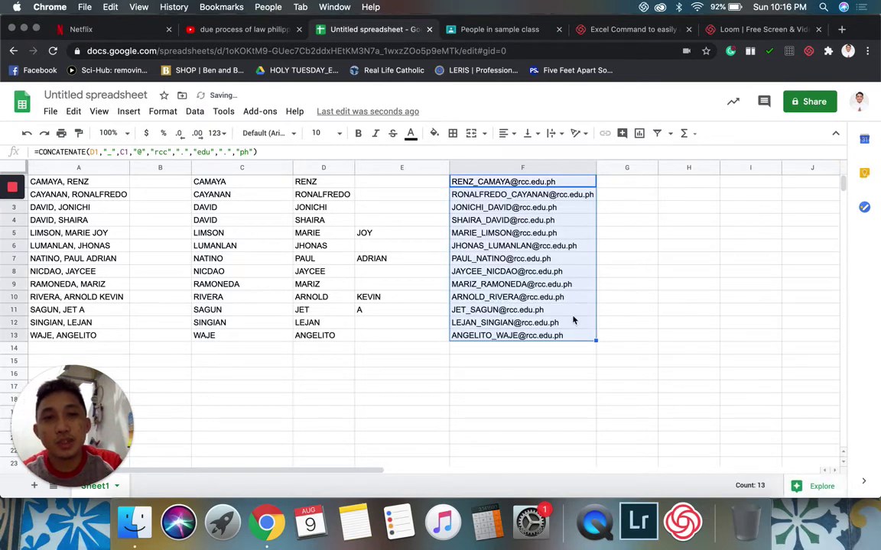
double_click(596, 165)
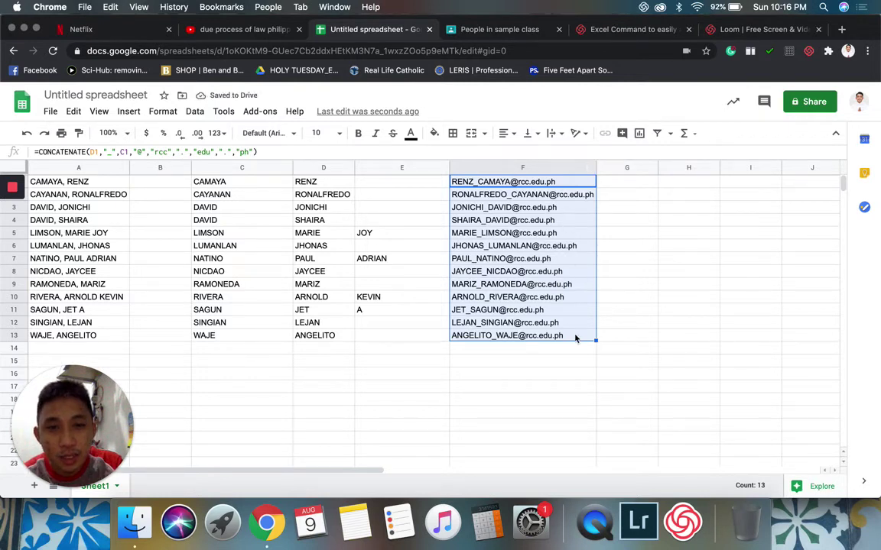
click(626, 364)
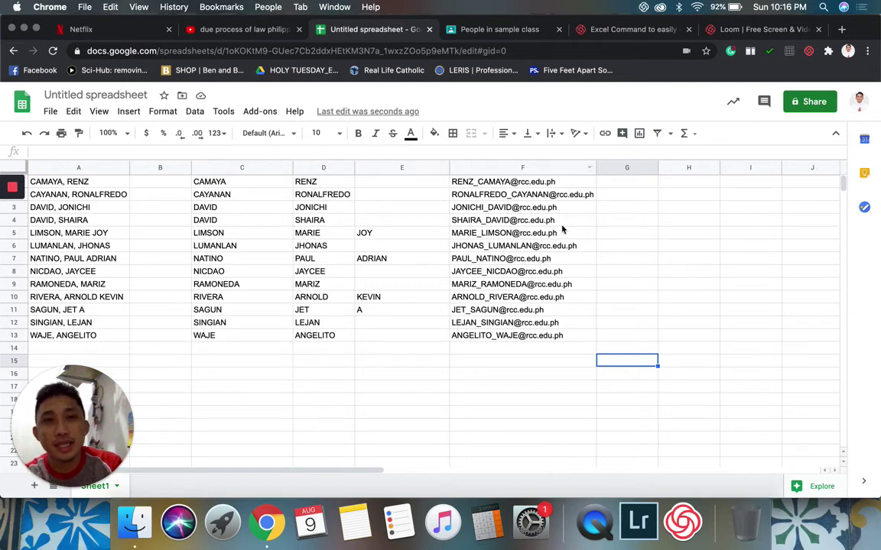
click(508, 31)
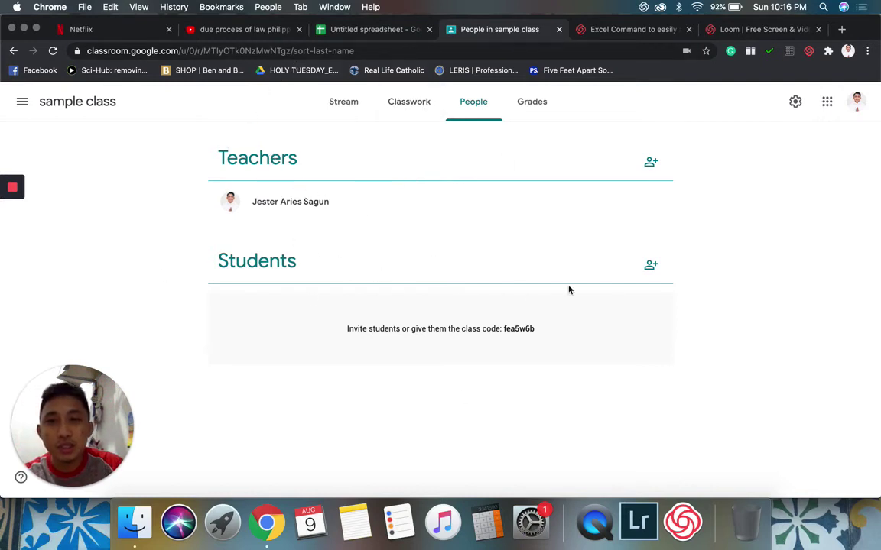
Open the Invite students dialog and paste the first student's email from F1.
click(651, 267)
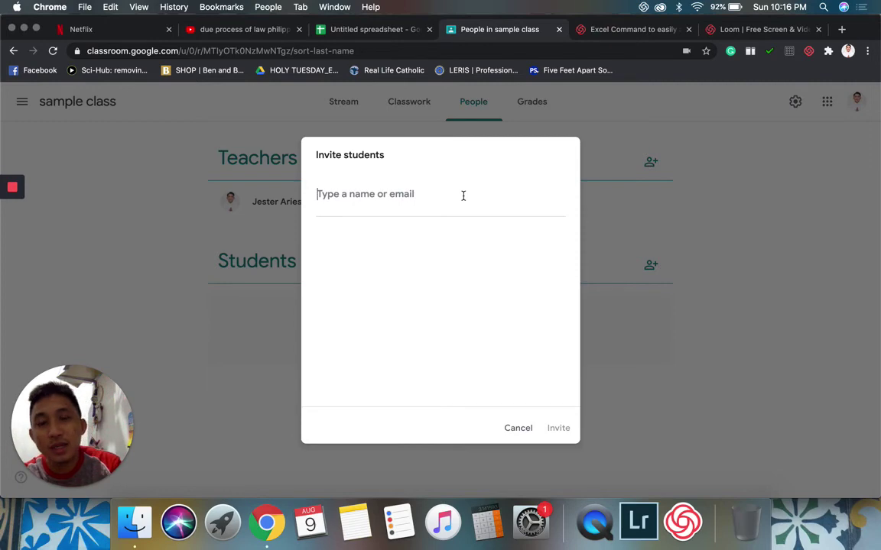
click(369, 29)
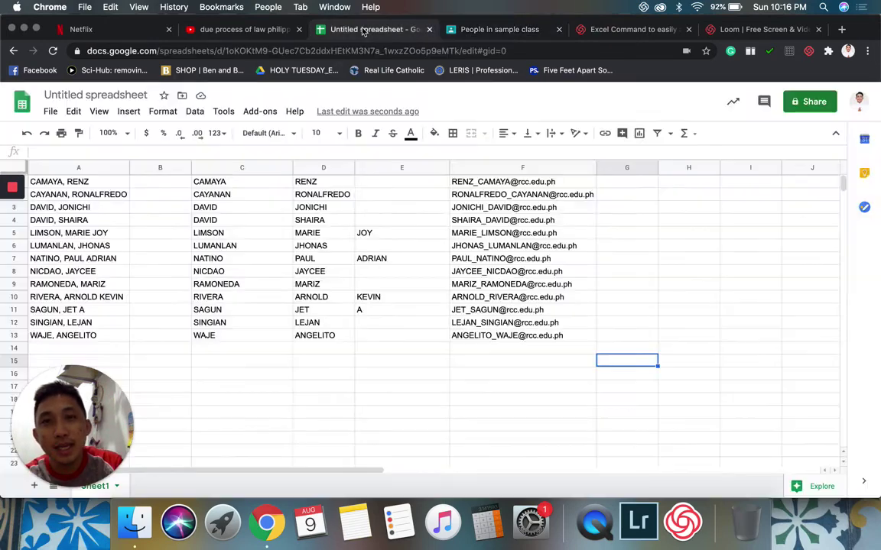
click(498, 184)
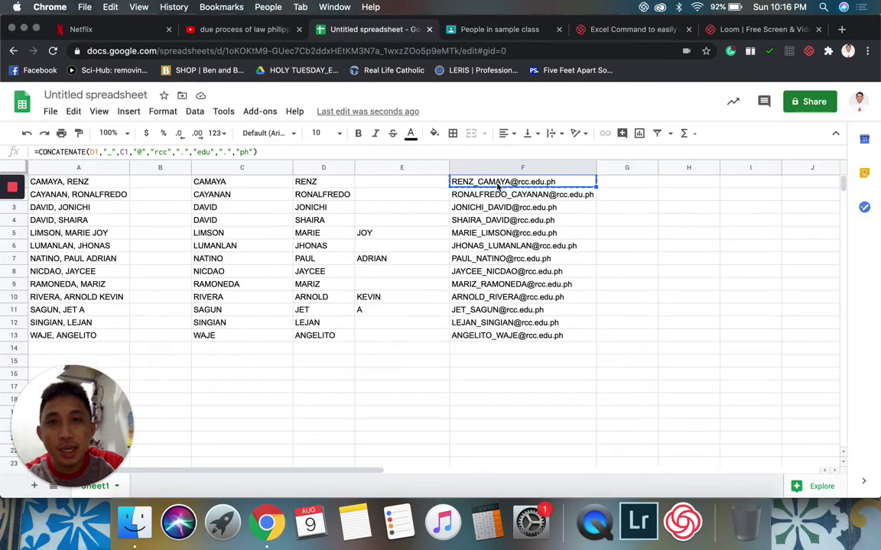
click(451, 30)
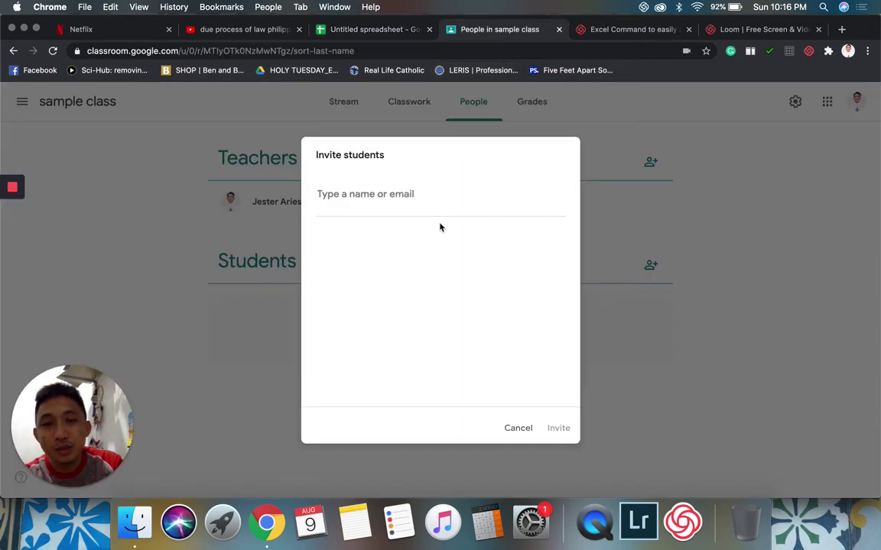
key(super+v)
Copy the second student's email from F2 and add it to the invitation.
click(359, 29)
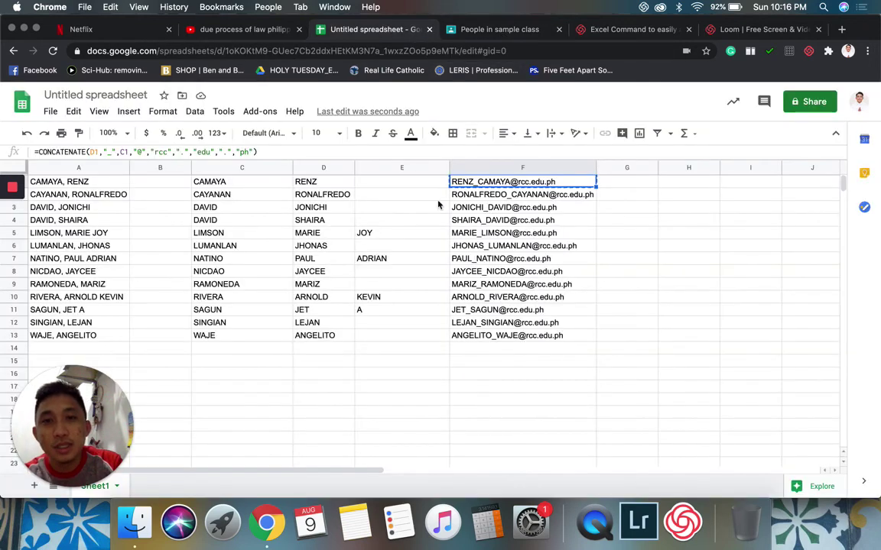
click(480, 196)
key(super+c)
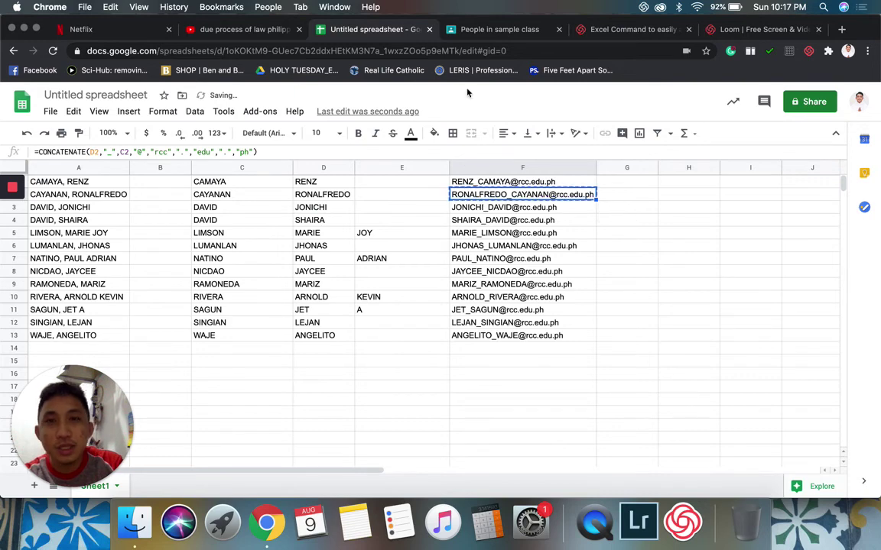
click(478, 30)
key(super+v)
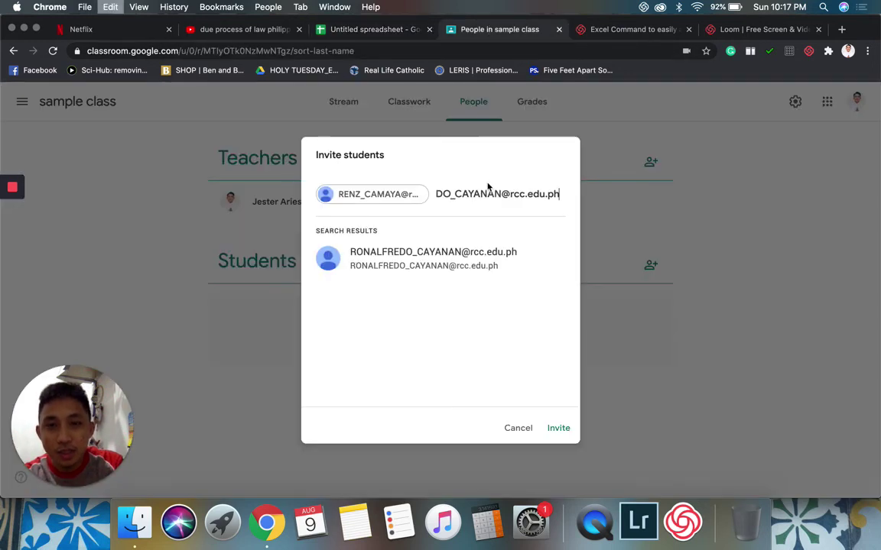
click(344, 32)
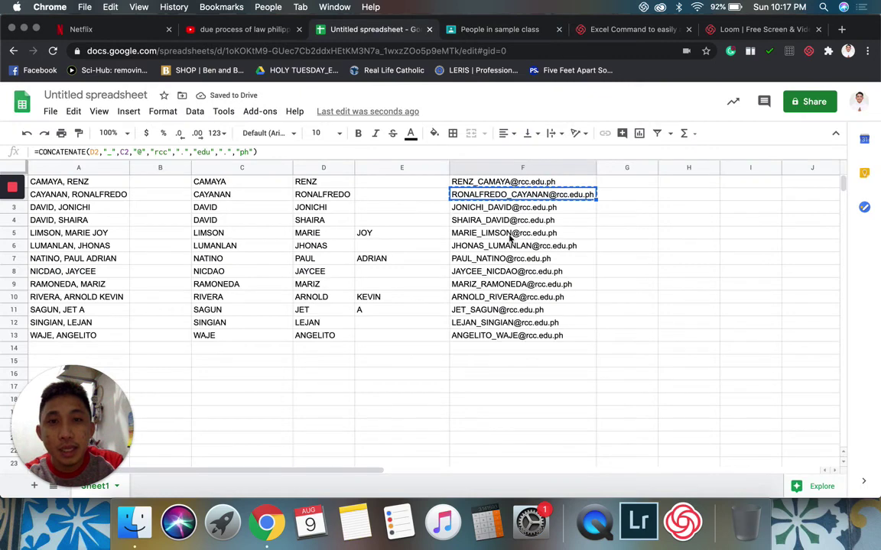
click(474, 32)
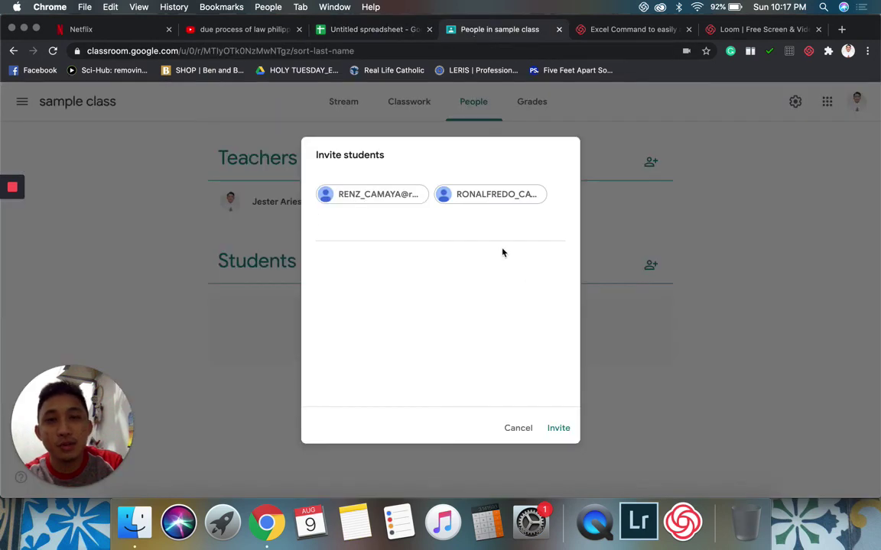
click(344, 30)
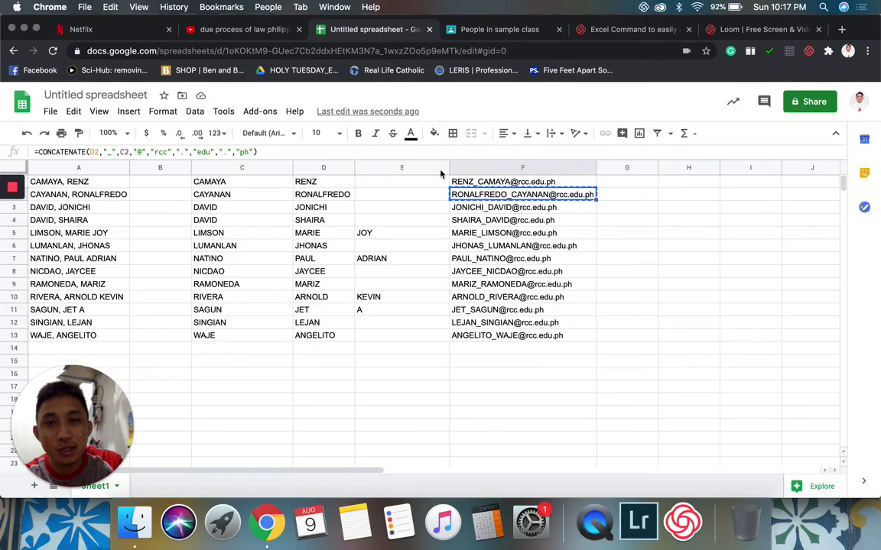
click(489, 29)
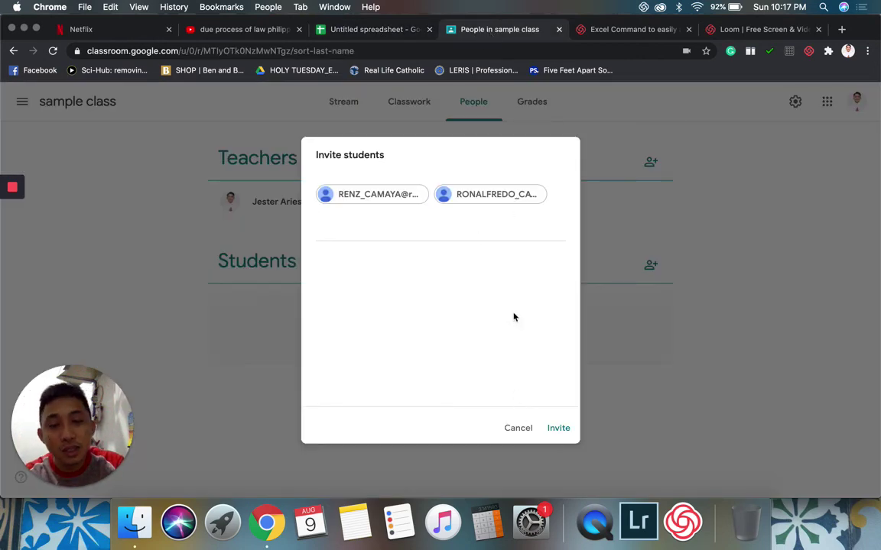